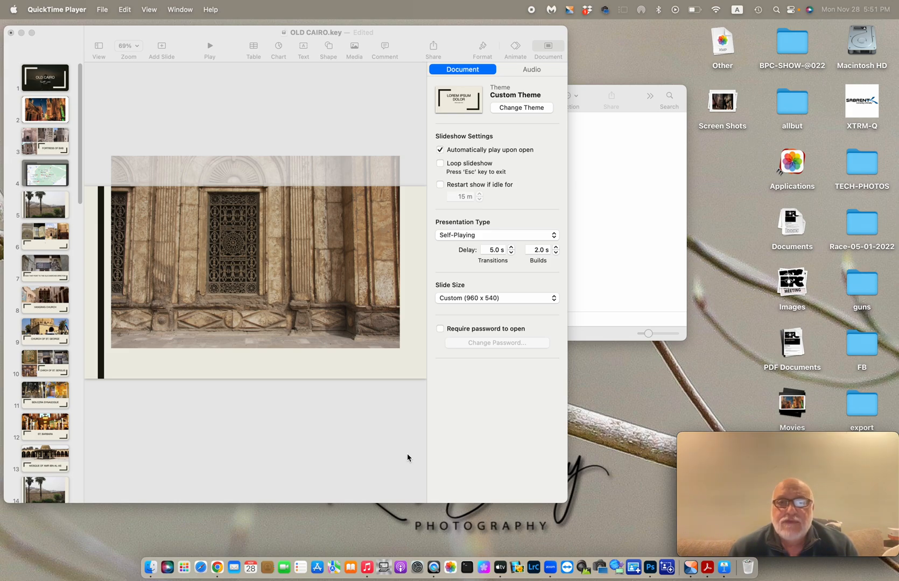
Step: Add the song "12 - El Donia Zay El Morgiha" from the music library as the presentation's soundtrack
click(46, 81)
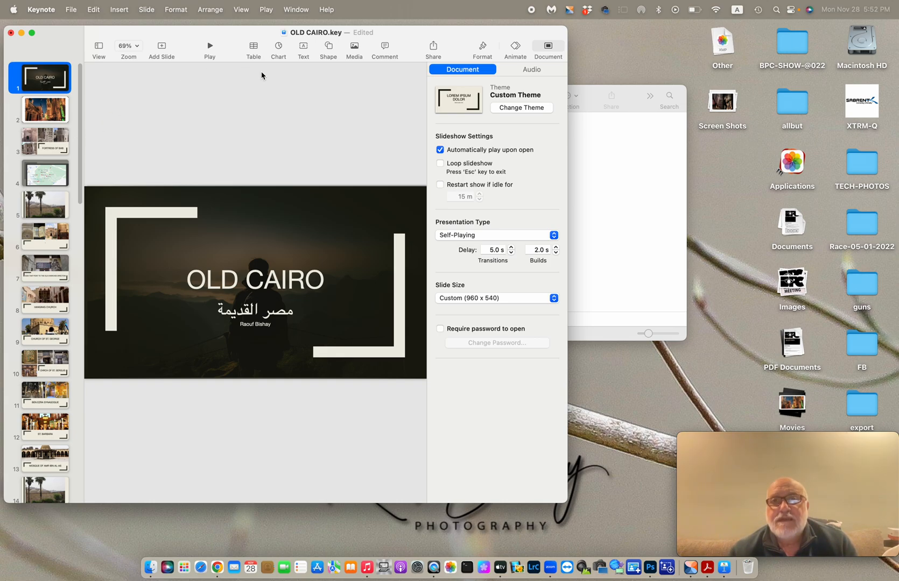
click(520, 70)
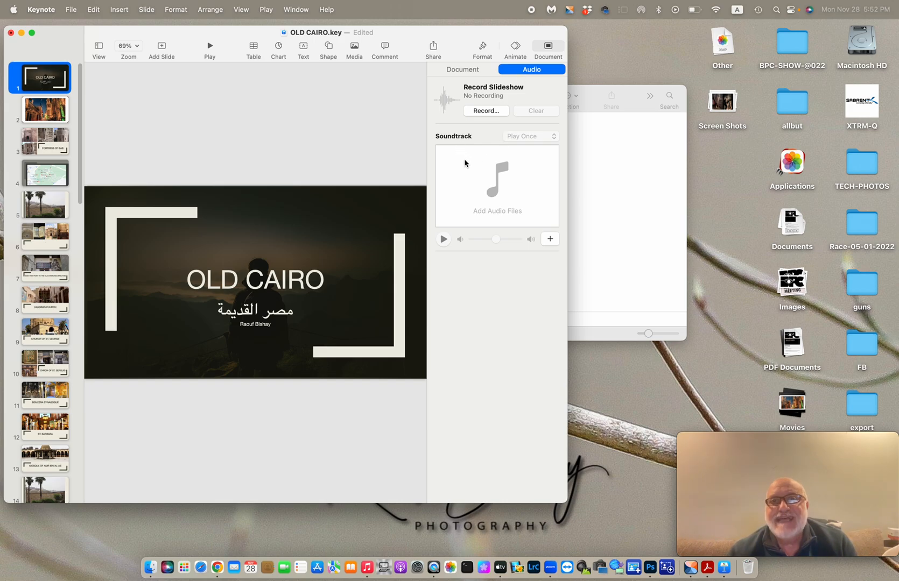
click(490, 172)
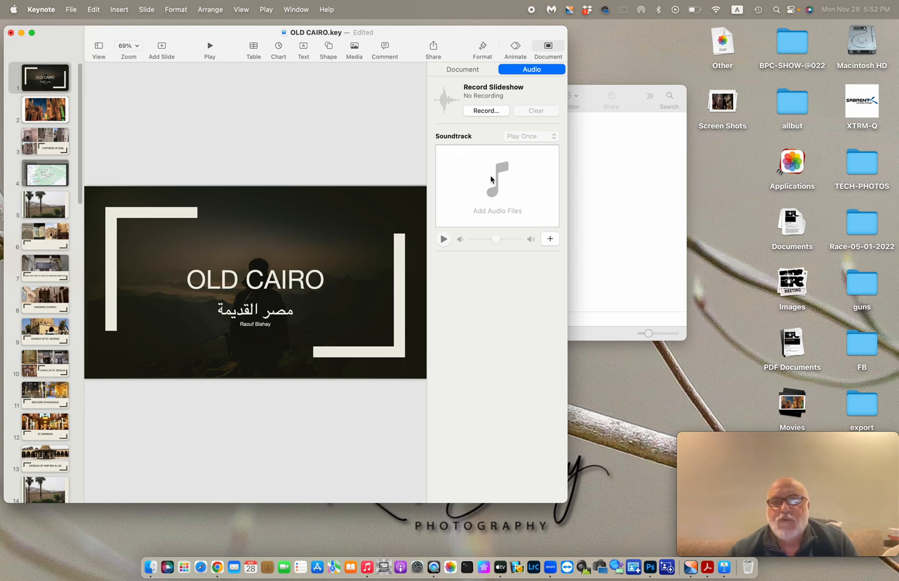
click(550, 239)
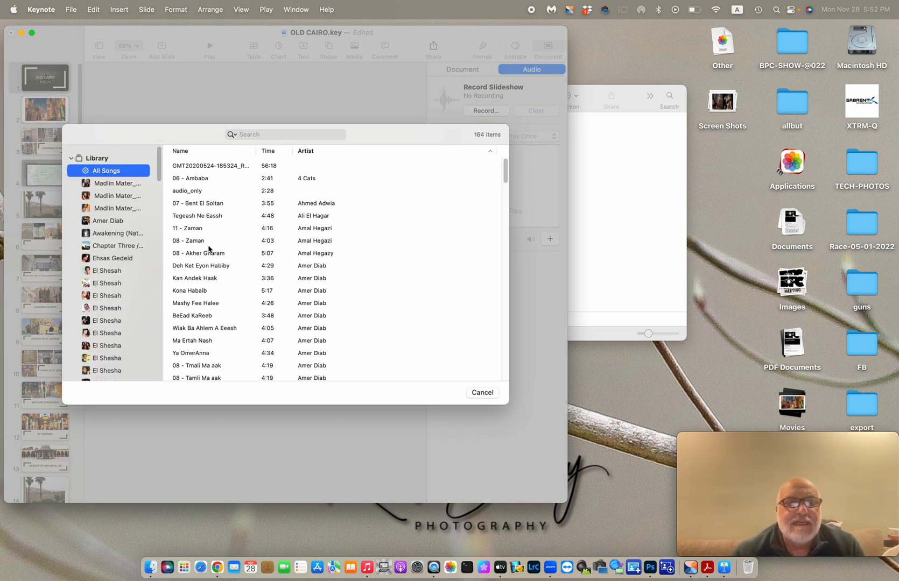
scroll(209, 248, down, 5)
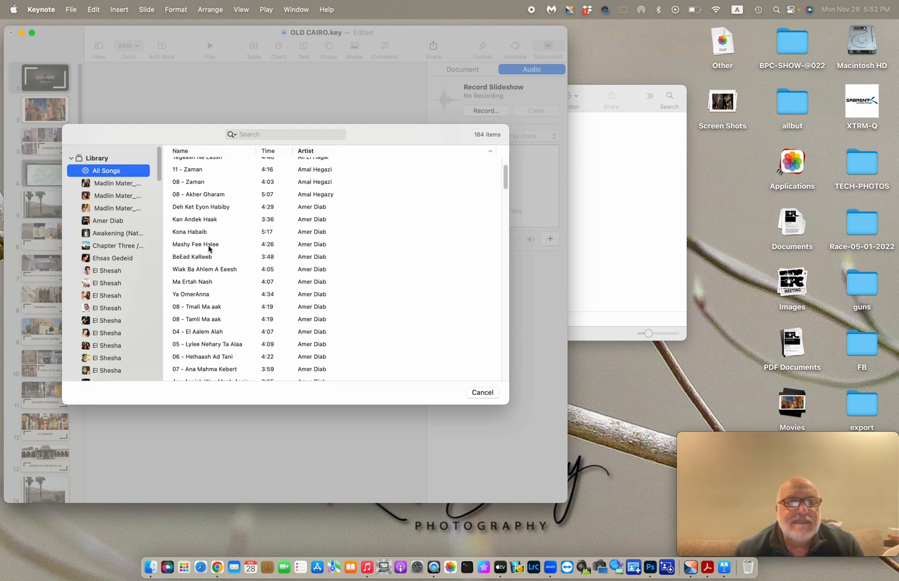
scroll(205, 286, down, 3)
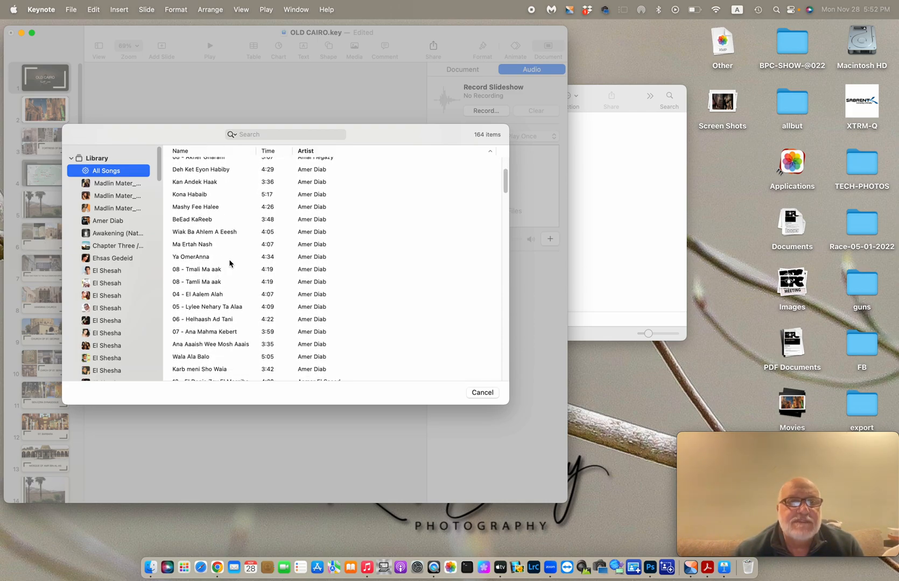
scroll(214, 278, down, 5)
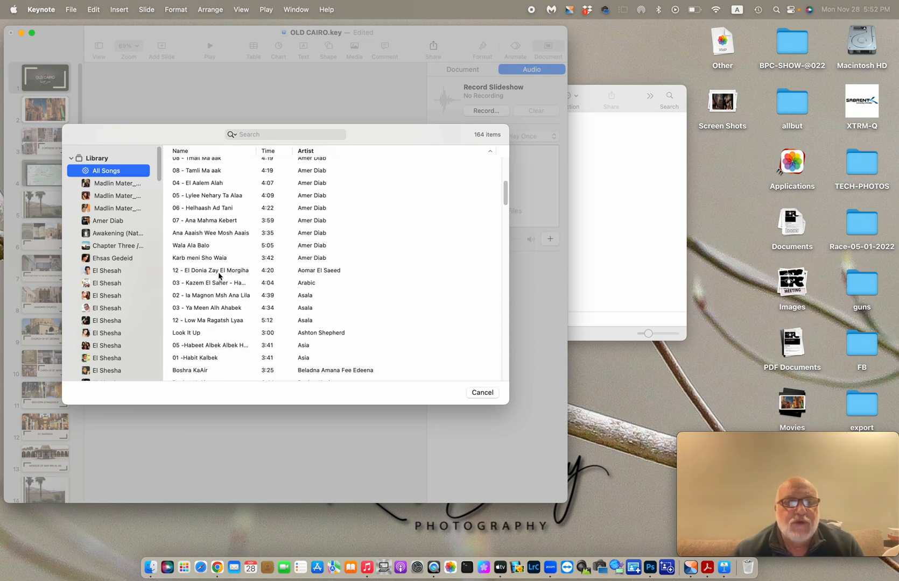
double_click(217, 275)
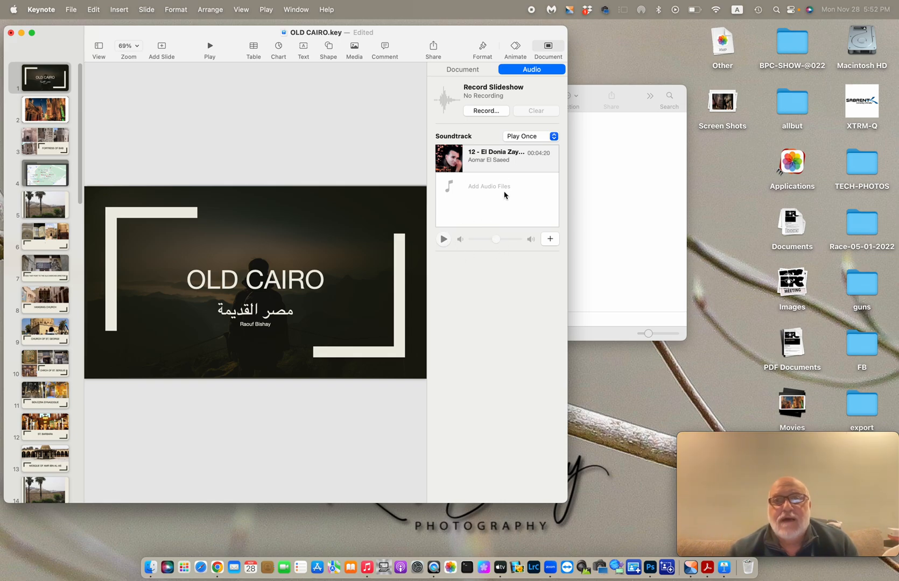
click(451, 166)
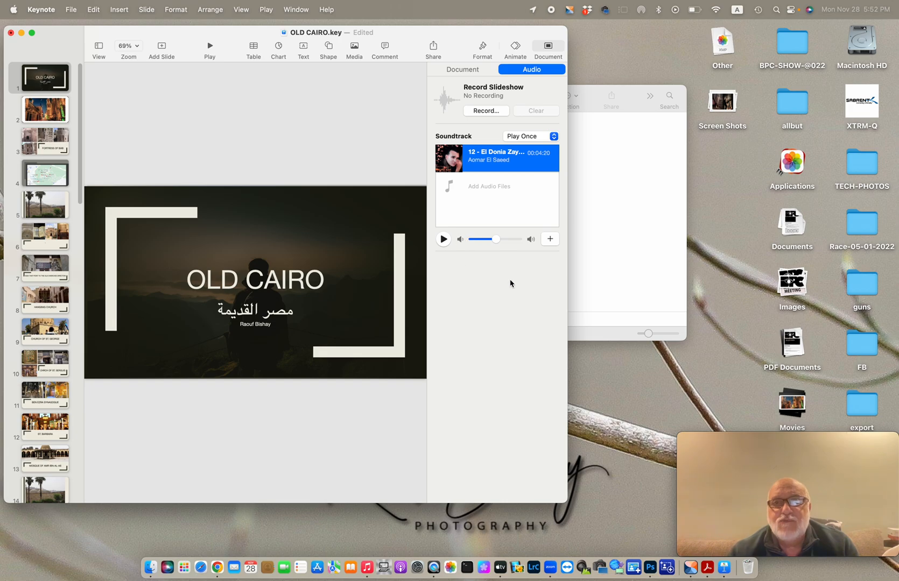
click(461, 70)
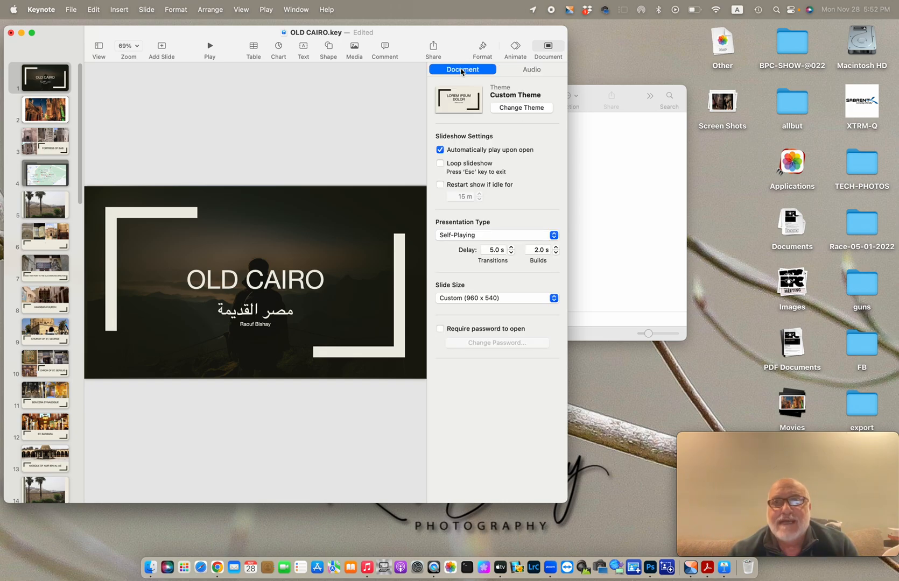
click(525, 74)
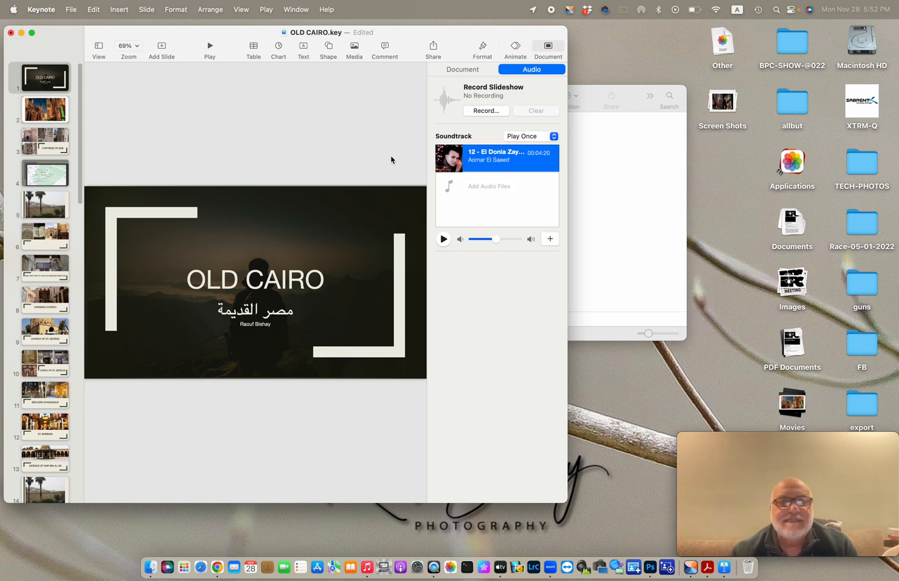
Step: Play the slideshow with its soundtrack from the title slide, advance through the slides to Church of St. George, and end playback
click(209, 47)
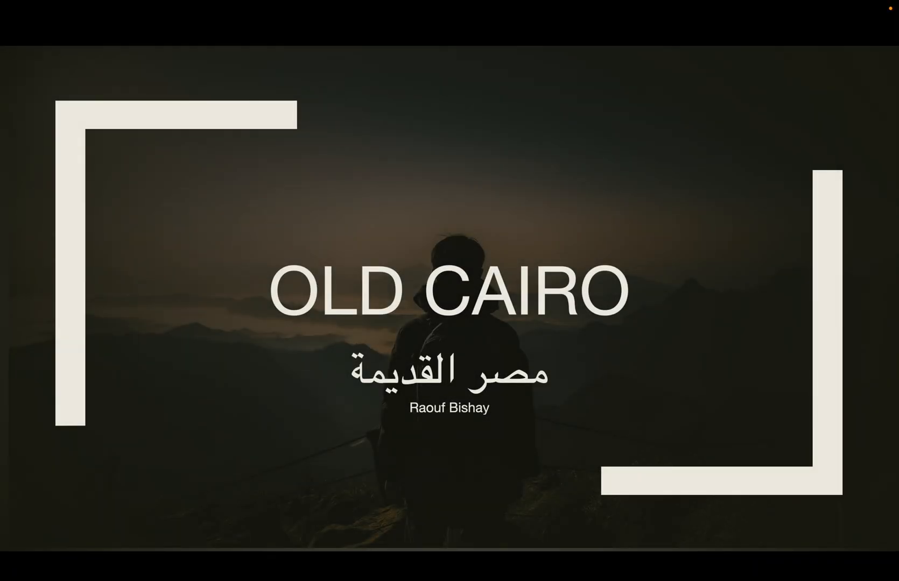
key(Right)
key(Right)
key(Right)
key(Right)
key(Right)
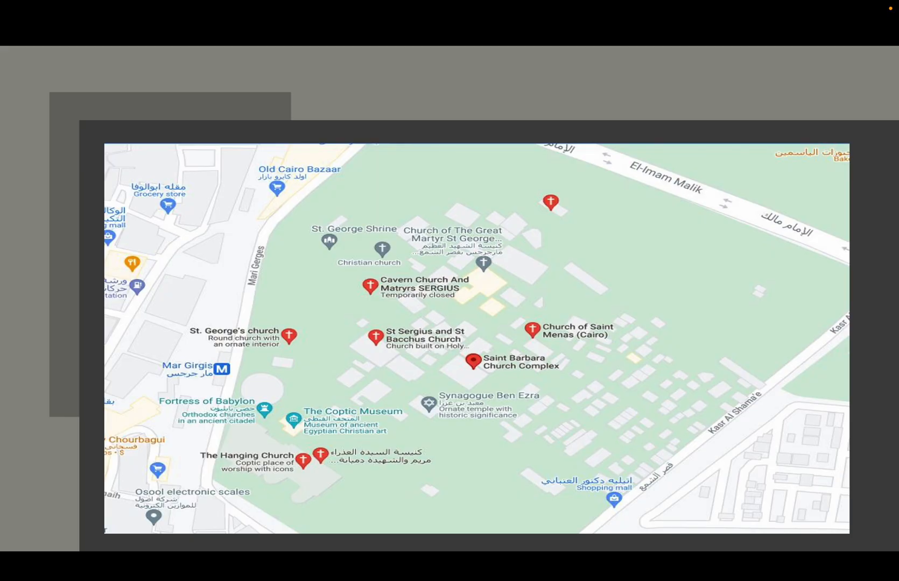
key(Right)
key(Right)
key(Right)
key(Escape)
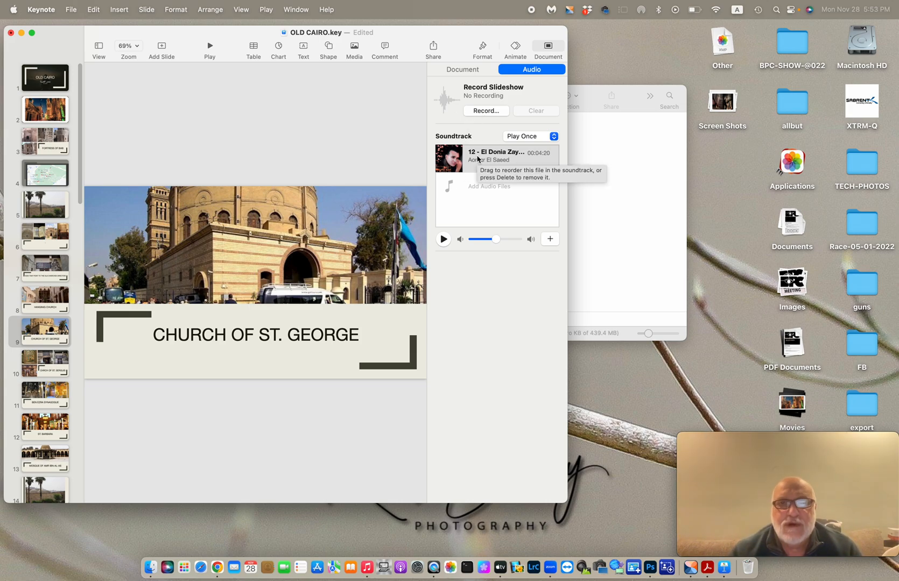
Step: Set up a movie export of all slides with Self-Playing playback and 1080p resolution, and proceed to the save settings
click(462, 70)
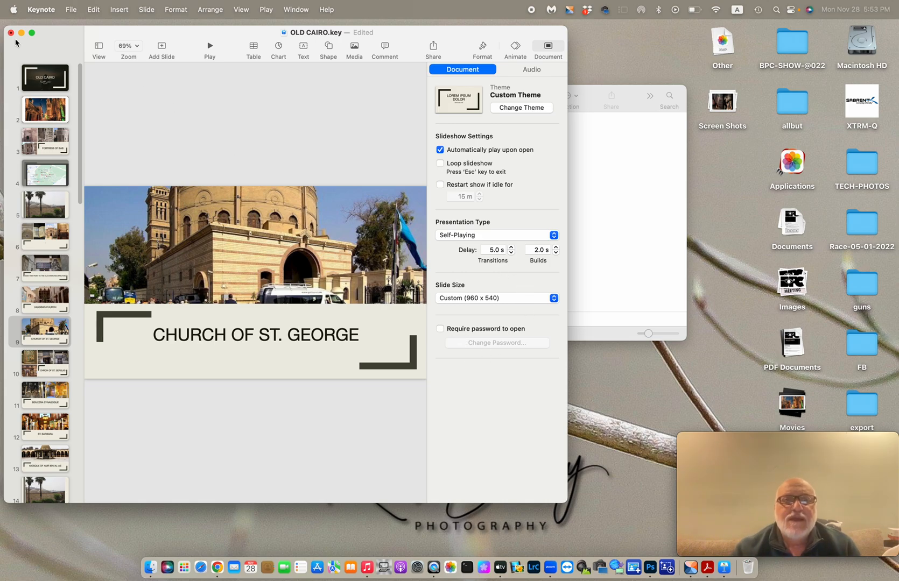
click(71, 10)
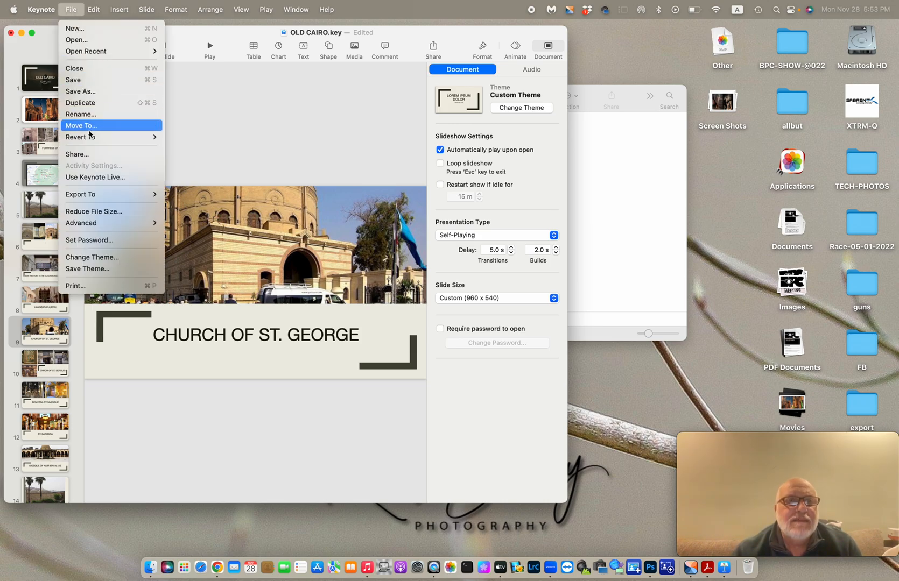
mouse_move(85, 195)
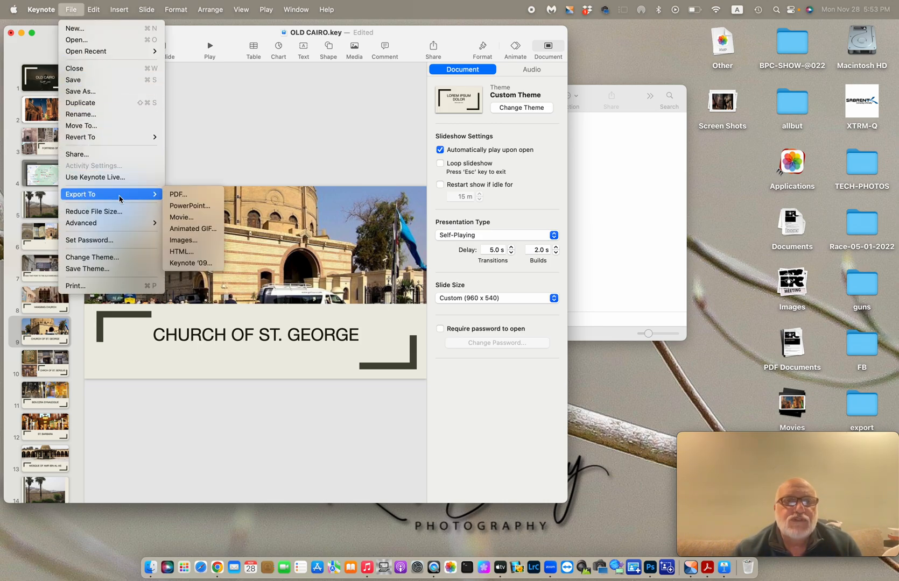
click(210, 218)
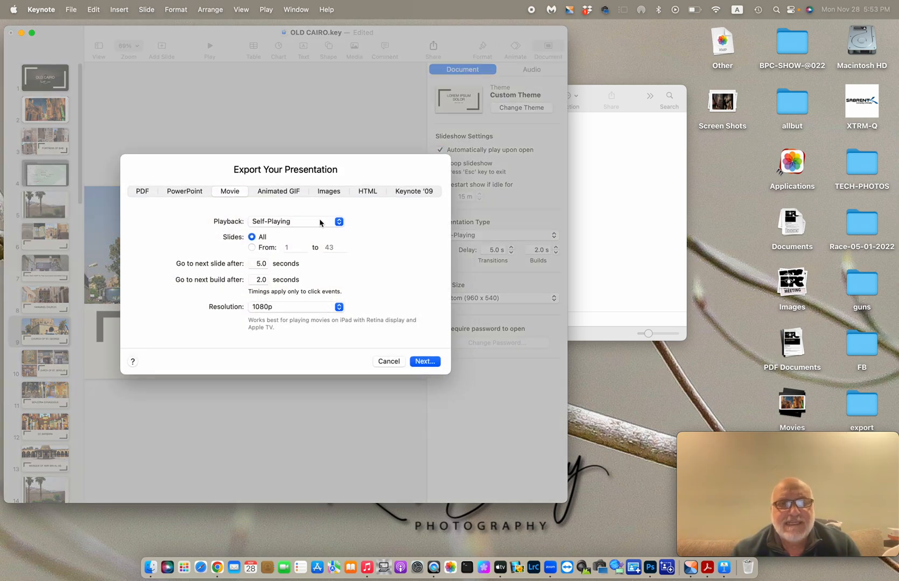
click(338, 222)
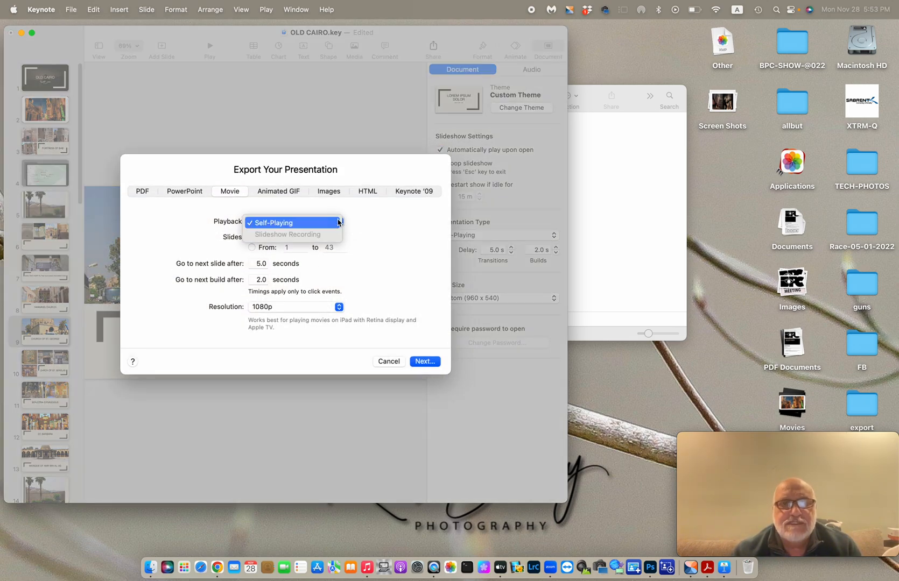
click(321, 224)
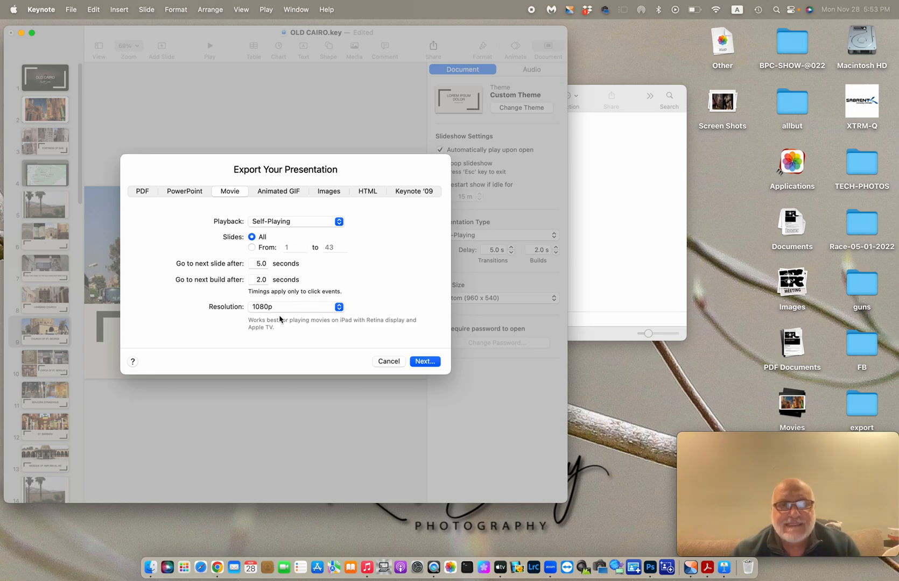
click(339, 307)
click(379, 299)
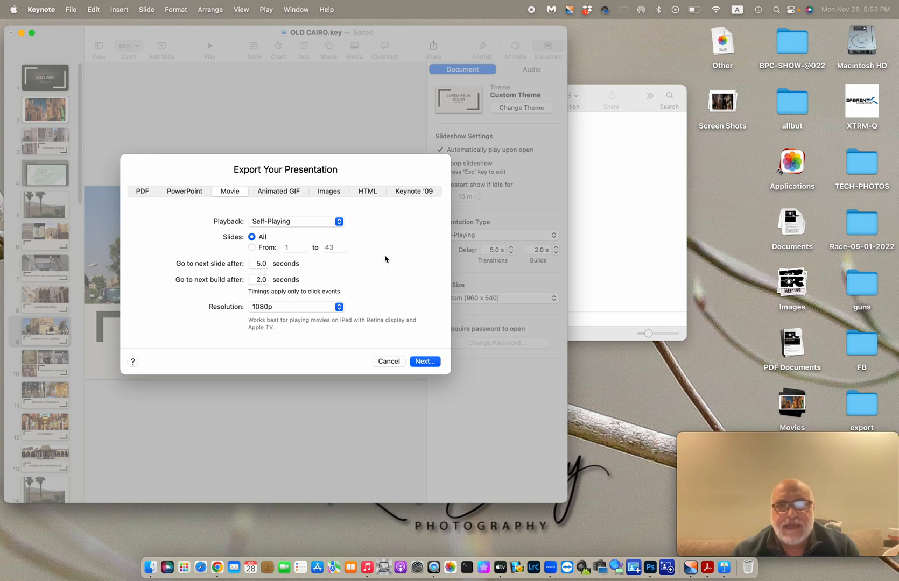
click(427, 362)
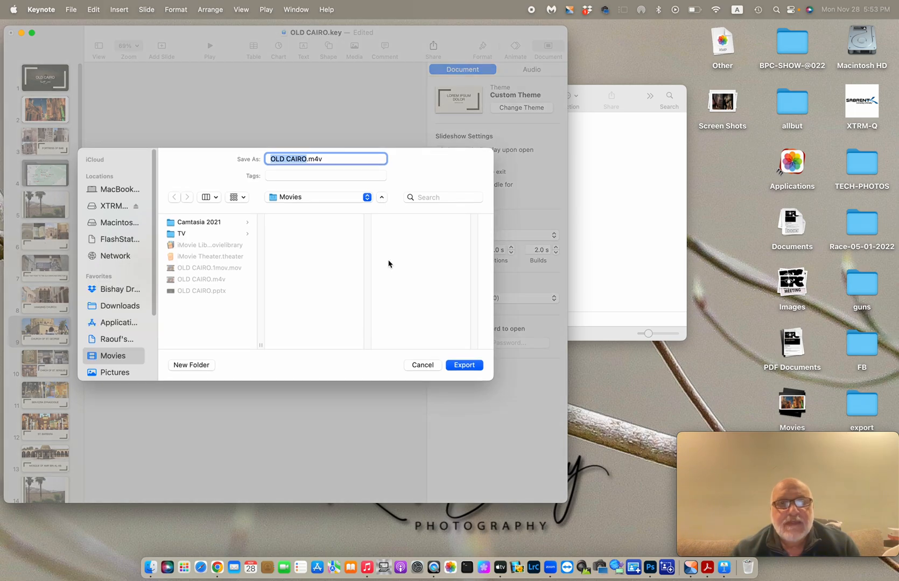
Step: Export the movie as OLD CAIRO.m4v into the KEYNOTE-SOUND folder inside TECH-PHOTOS on the Desktop
click(307, 159)
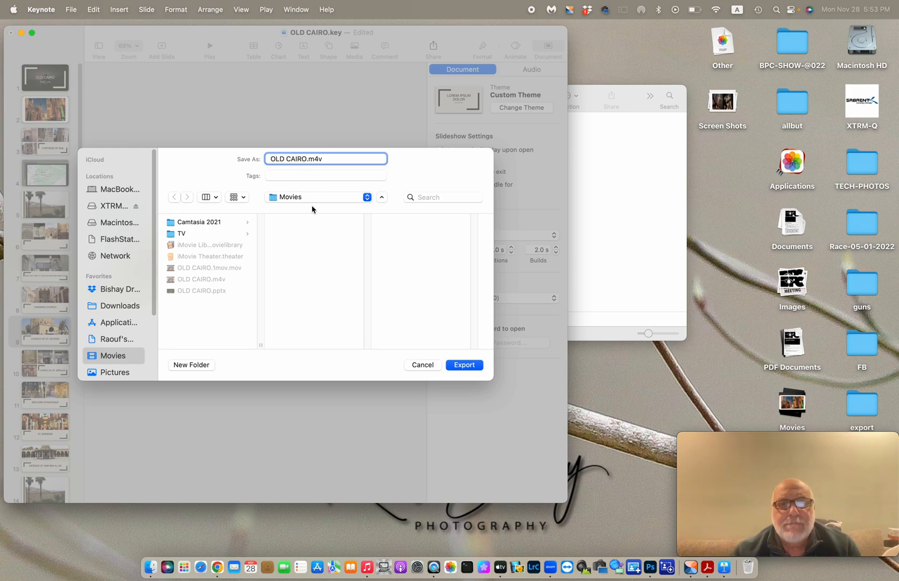
scroll(113, 291, down, 5)
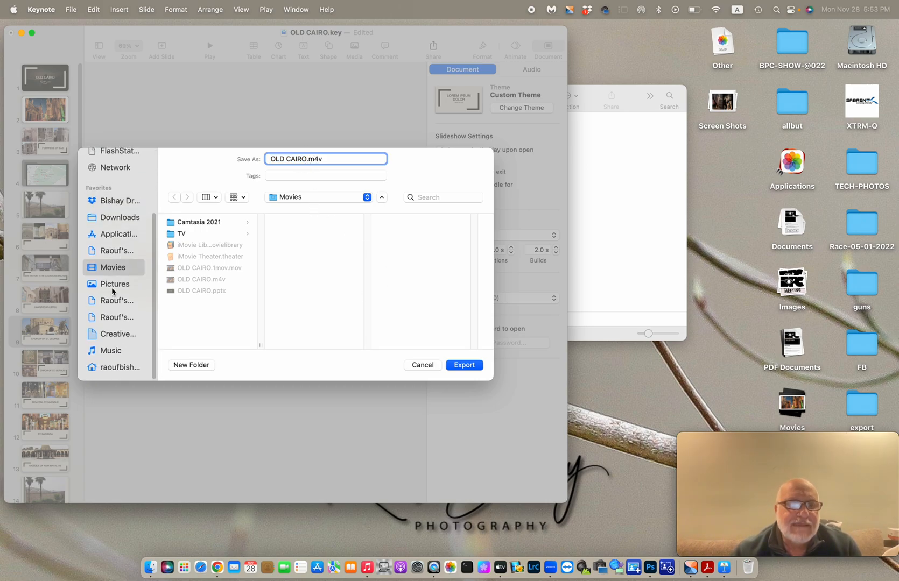
click(118, 367)
scroll(185, 287, down, 1)
scroll(185, 286, down, 2)
scroll(183, 280, up, 4)
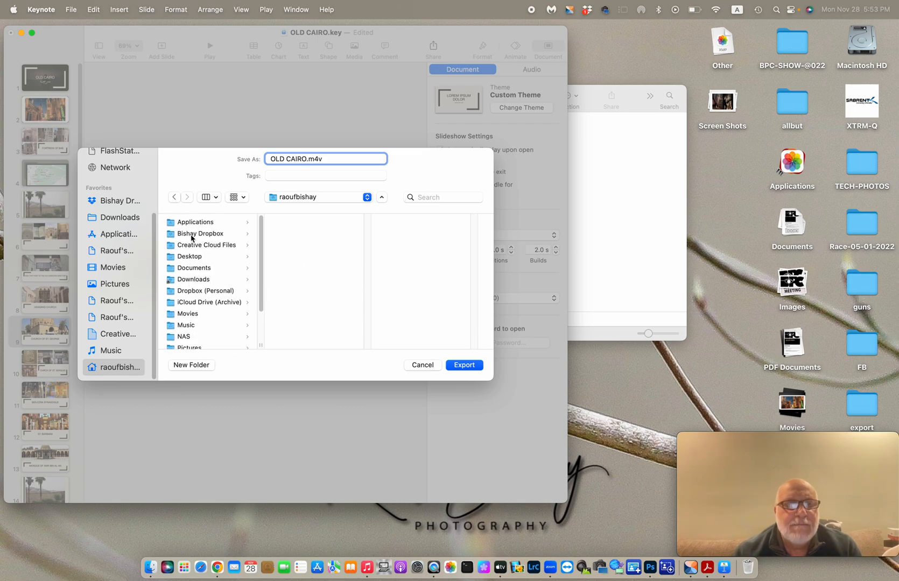
click(181, 258)
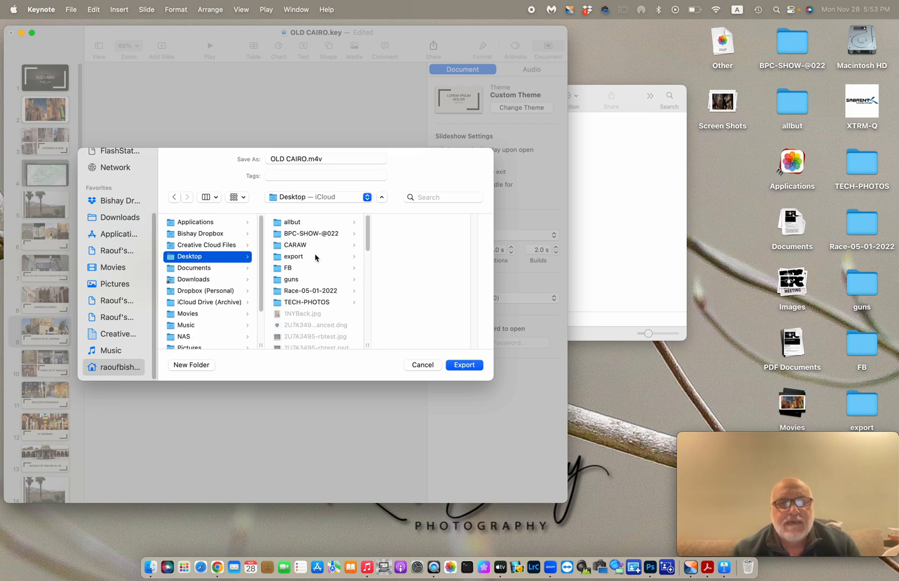
click(302, 308)
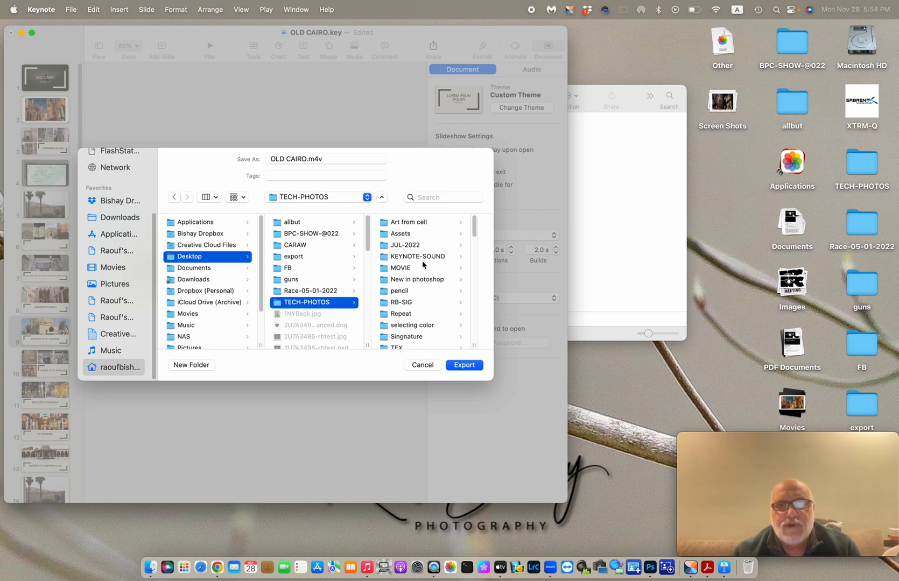
click(421, 261)
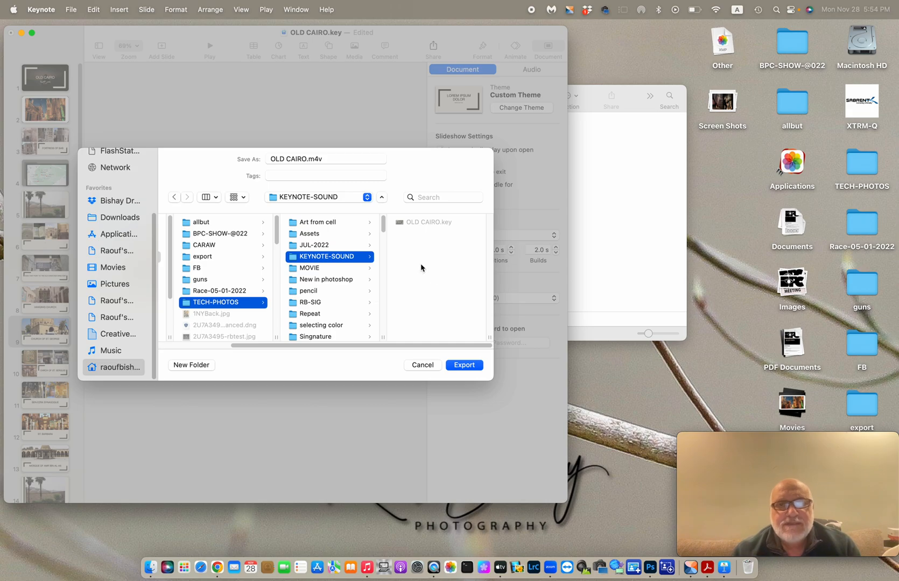
click(471, 366)
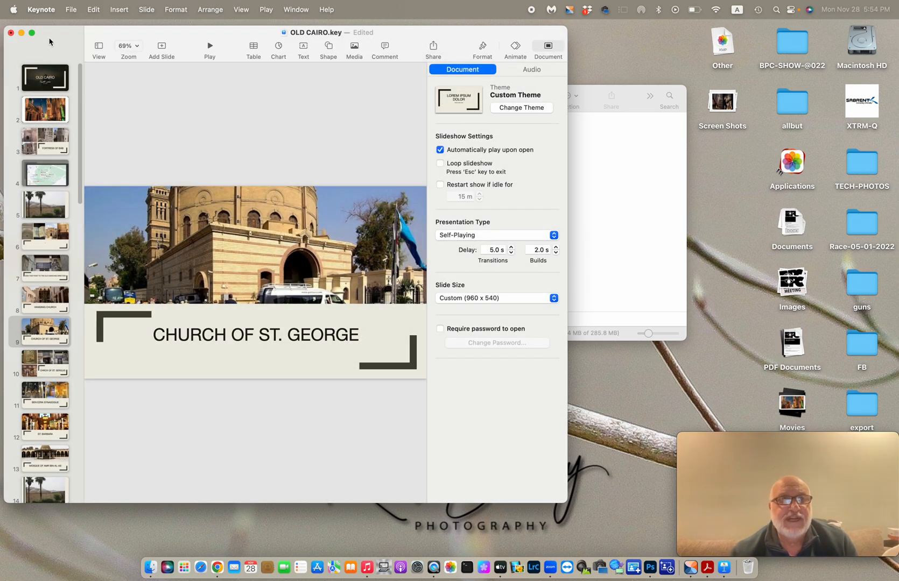
Step: Quit Keynote and save the changes to OLD CAIRO.key
click(48, 11)
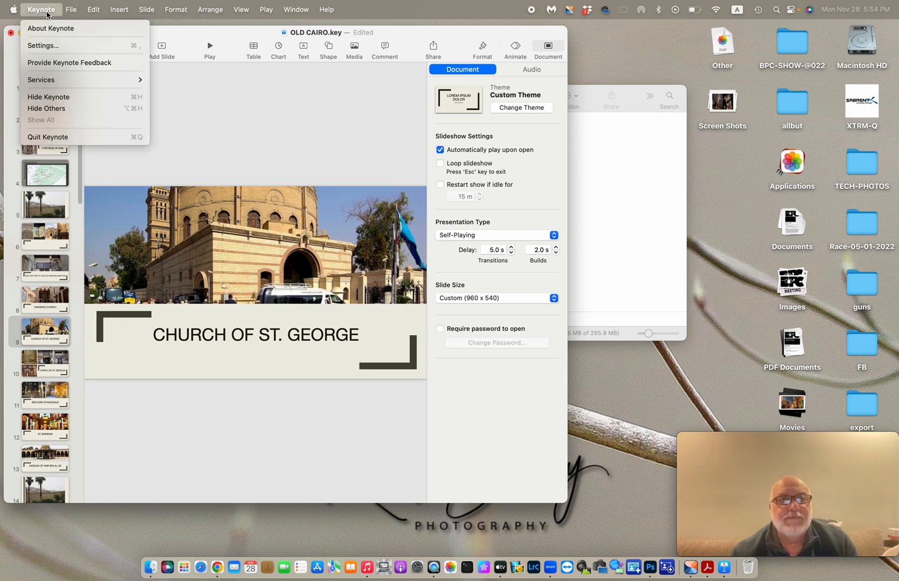
click(59, 138)
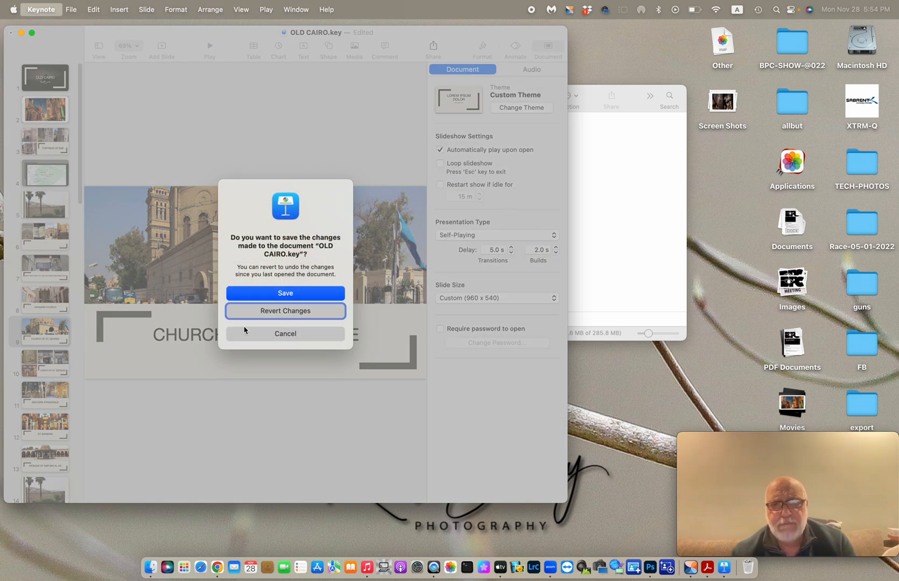
click(293, 296)
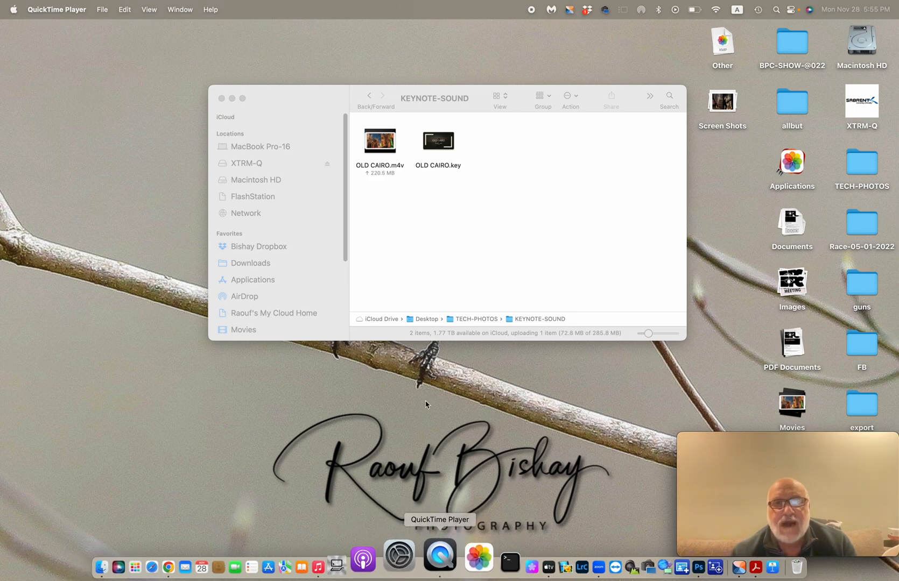
Step: Open OLD CAIRO.m4v from the KEYNOTE-SOUND folder inside TECH-PHOTOS in QuickTime Player
click(101, 9)
click(118, 68)
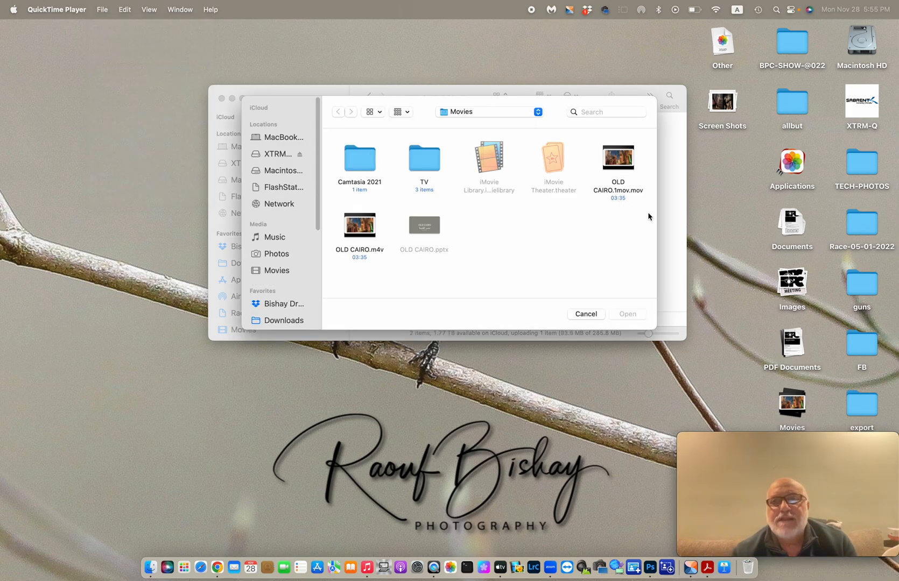
mouse_move(366, 232)
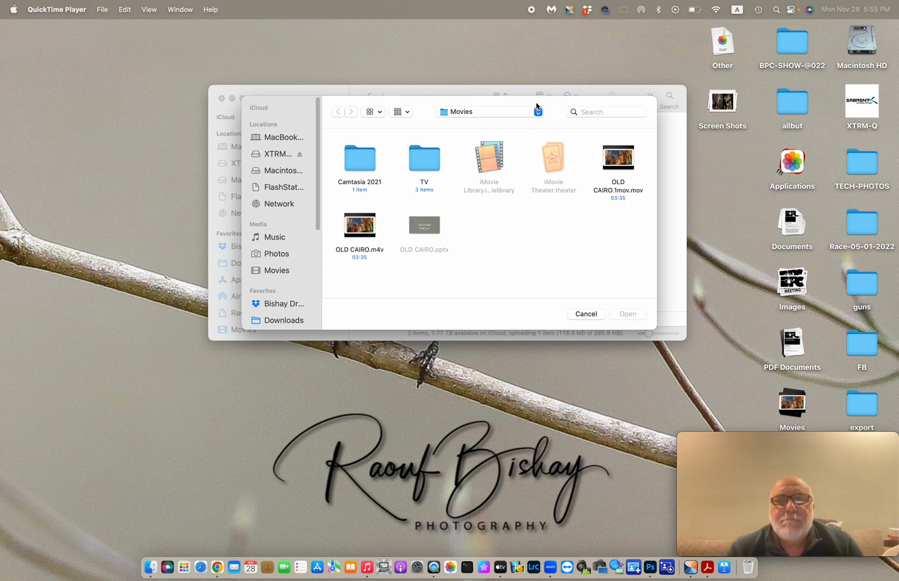
click(542, 111)
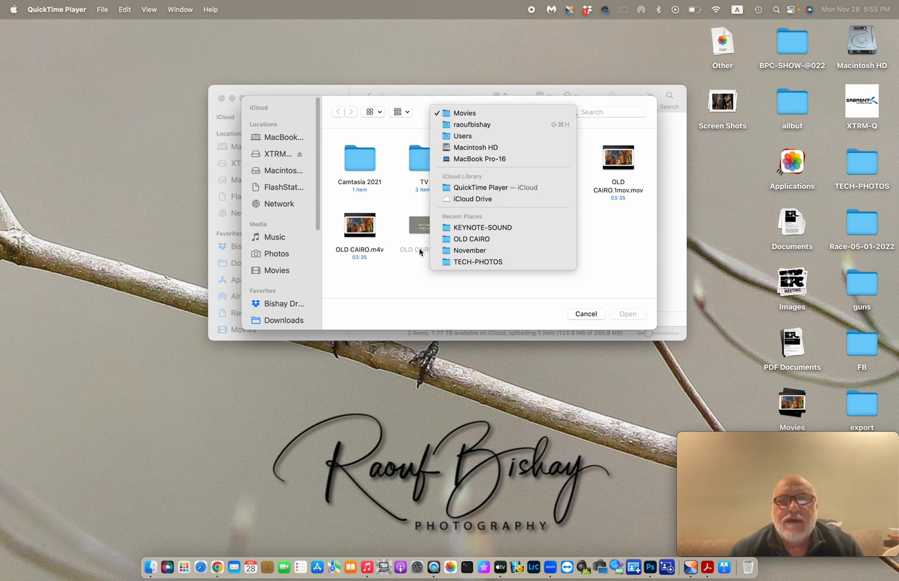
click(463, 263)
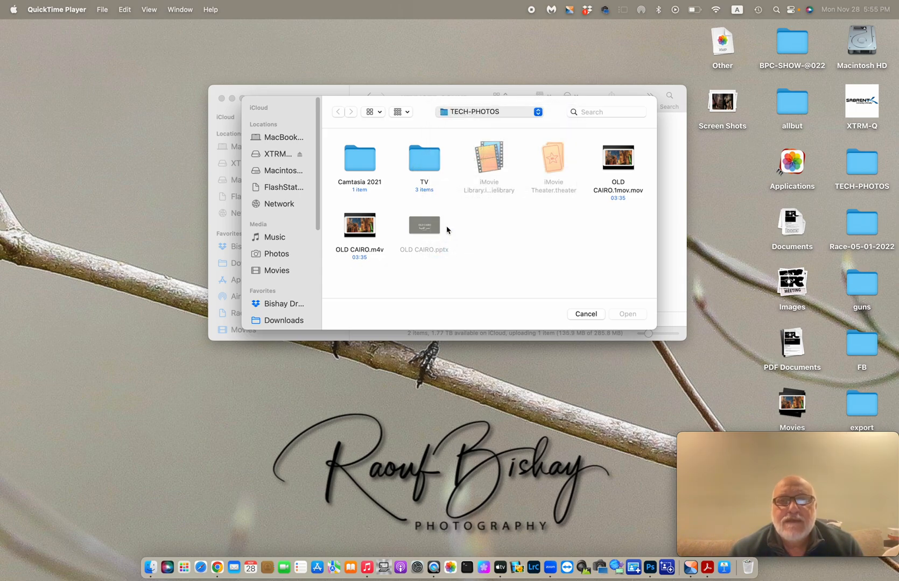
double_click(549, 167)
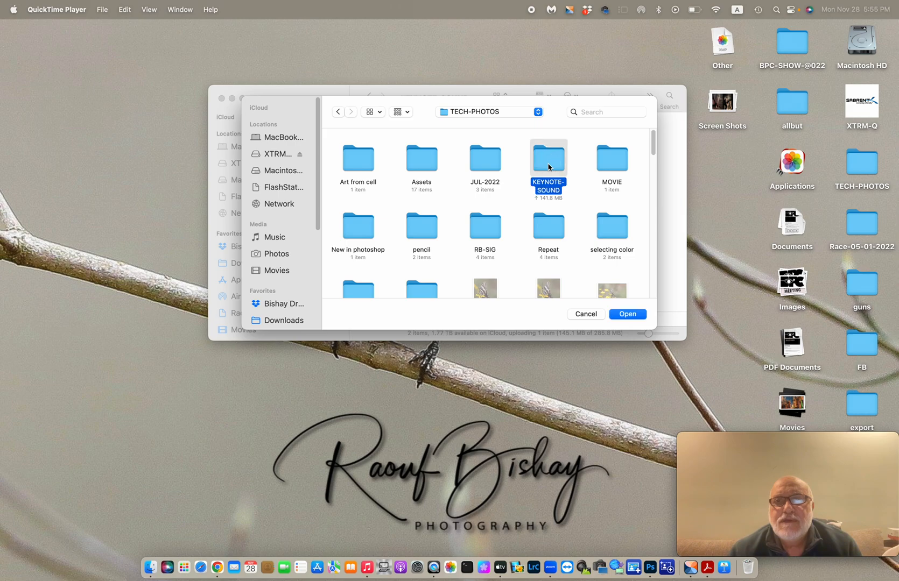
double_click(418, 162)
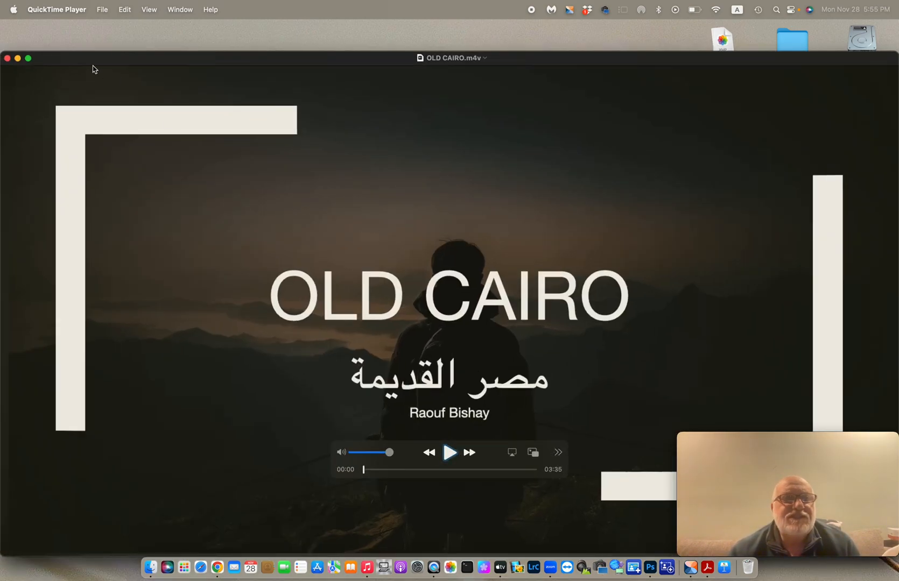
Step: Export the movie at 1080p as OLD CAIRO.mov into the KEYNOTE-SOUND folder with Greater Compatibility (H.264)
click(101, 10)
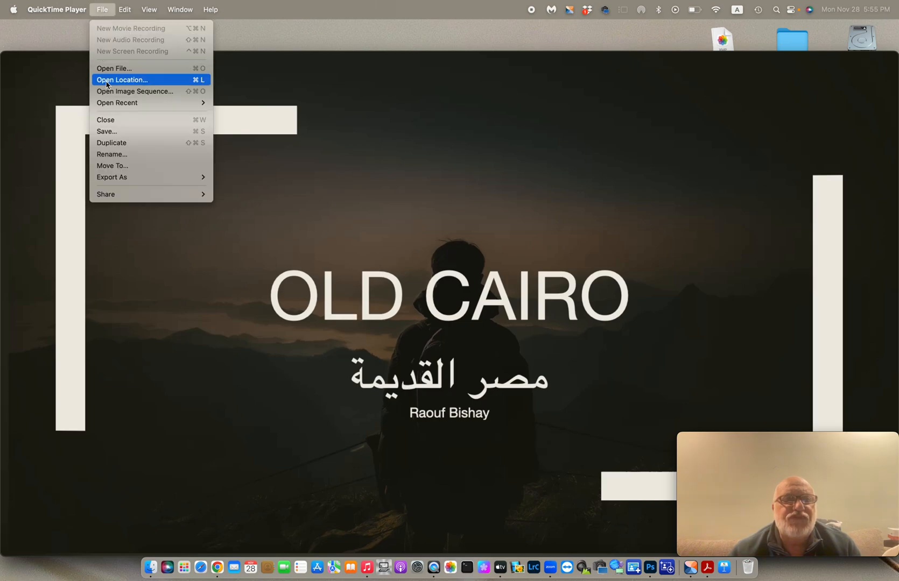
mouse_move(114, 179)
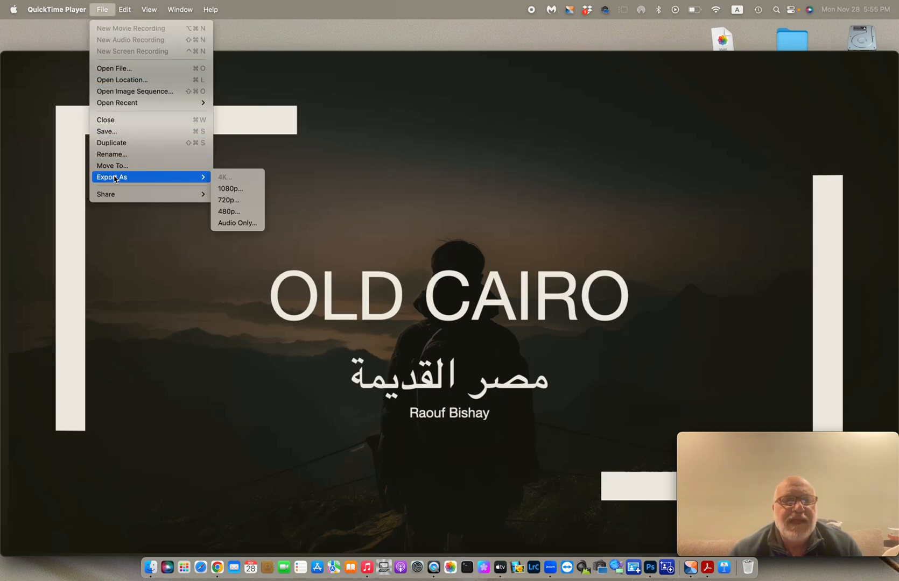
click(238, 192)
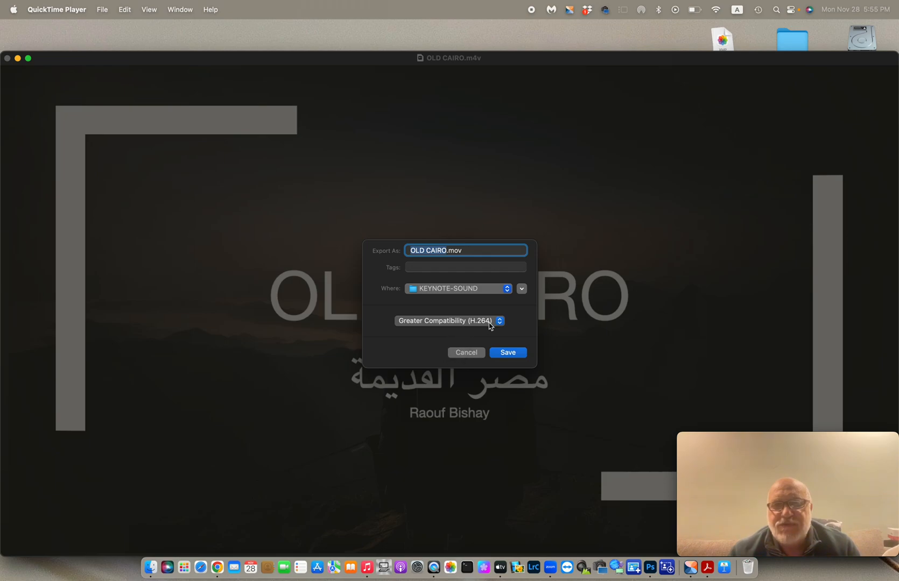
click(503, 322)
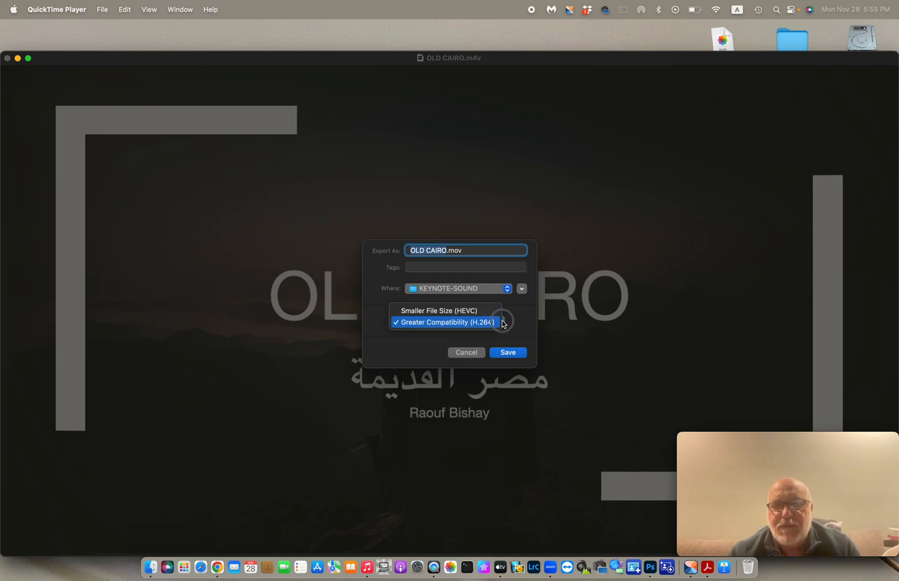
click(466, 311)
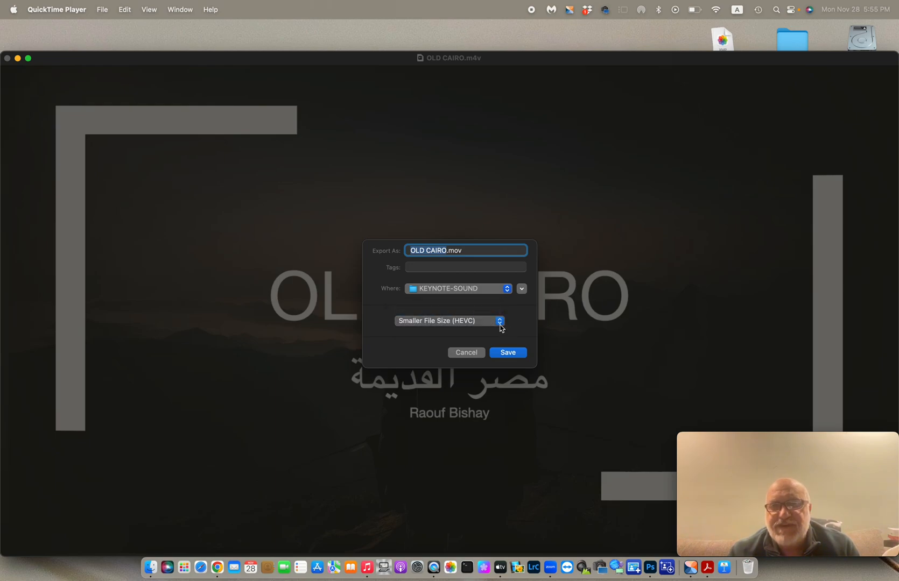
click(500, 324)
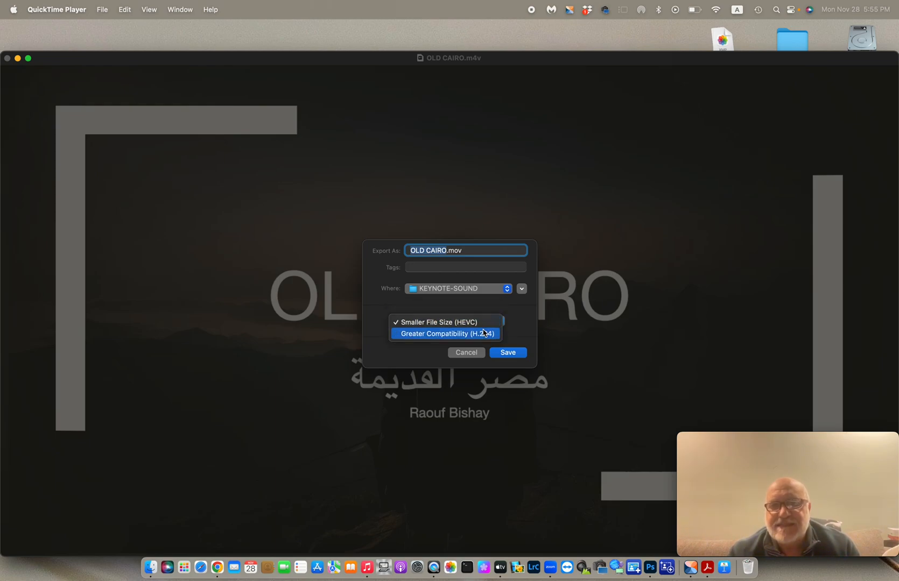
click(481, 335)
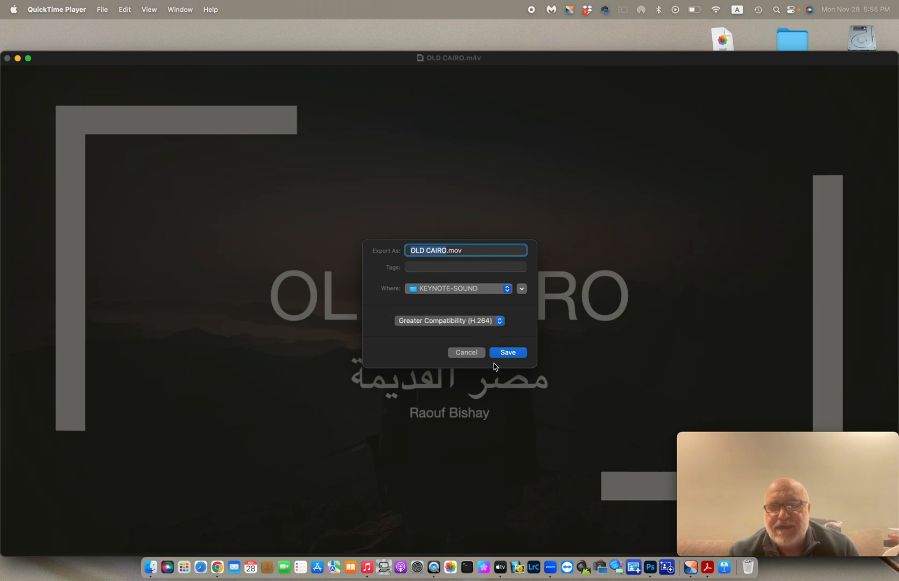
click(507, 354)
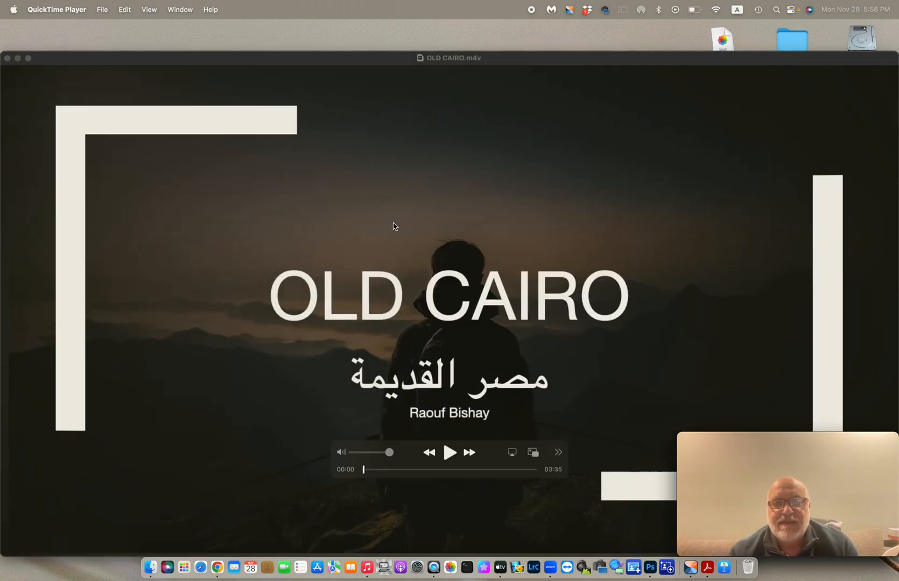
Step: Quit QuickTime Player and return to the KEYNOTE-SOUND folder window in Finder
click(73, 11)
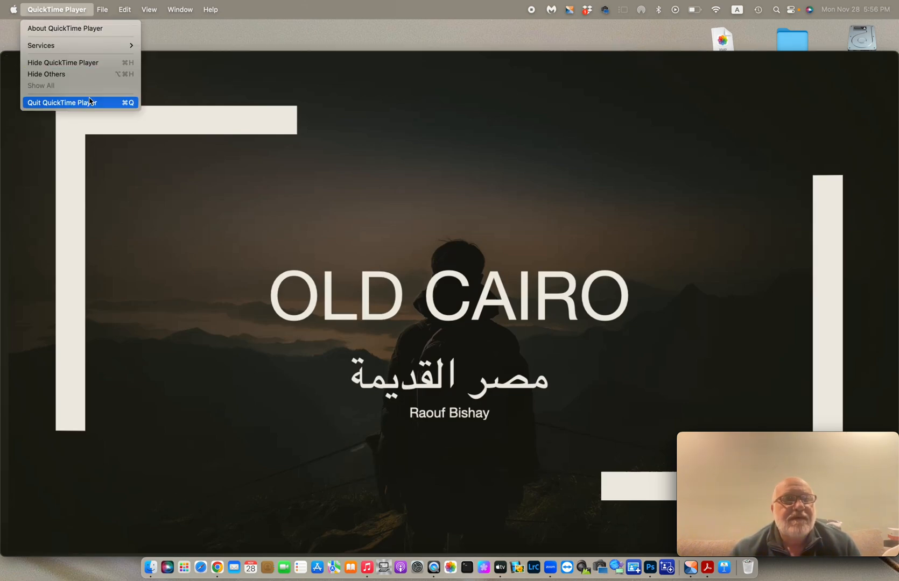
click(308, 22)
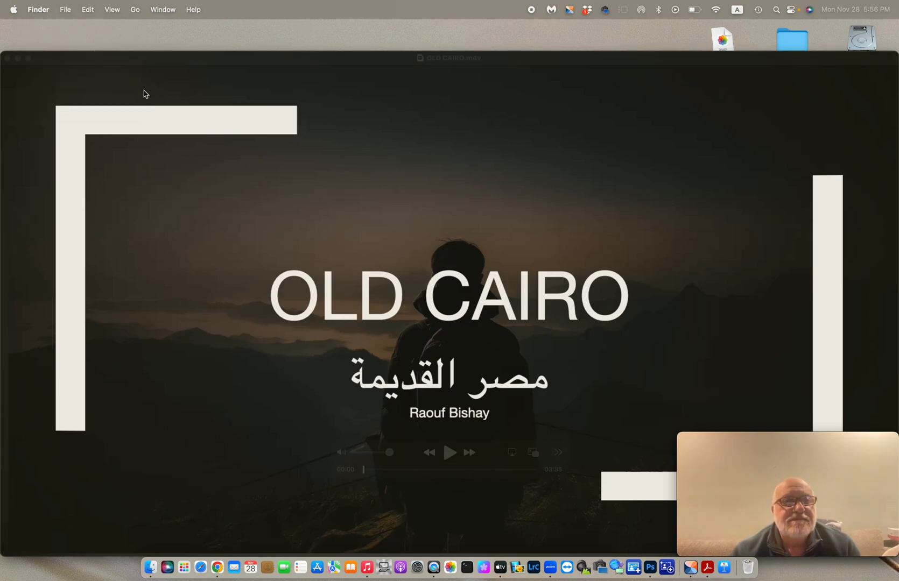
click(7, 58)
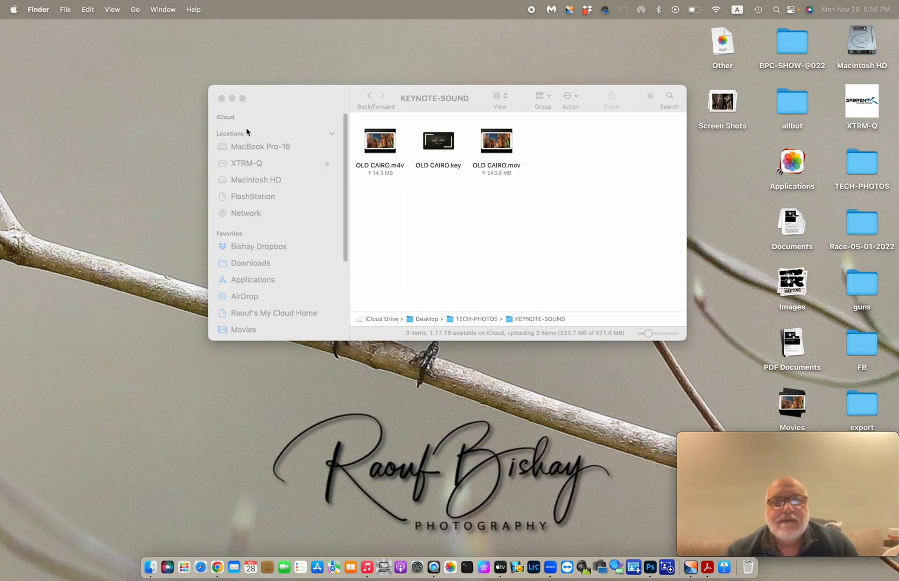
click(509, 207)
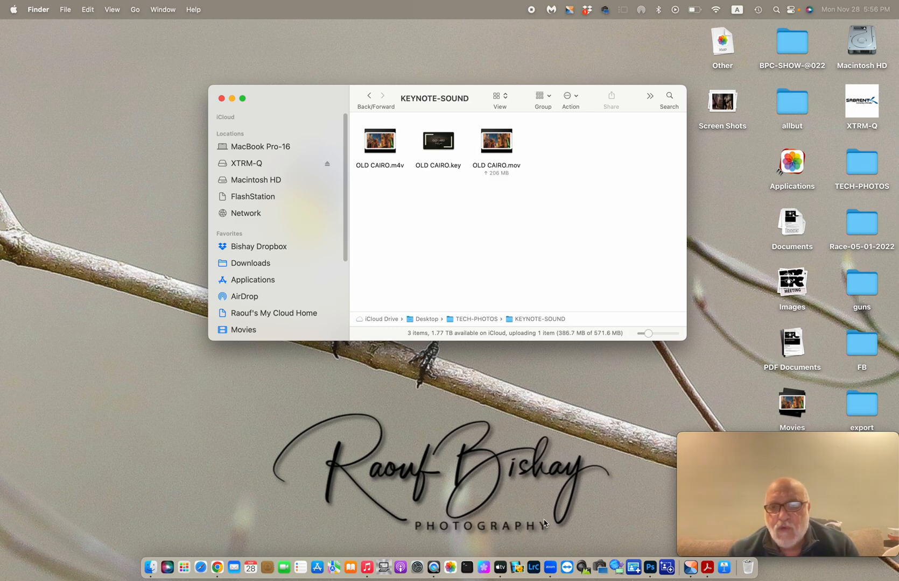
Step: Switch to Zoom, start a new meeting, and begin sharing a video with sound and video-clip optimization enabled
click(549, 563)
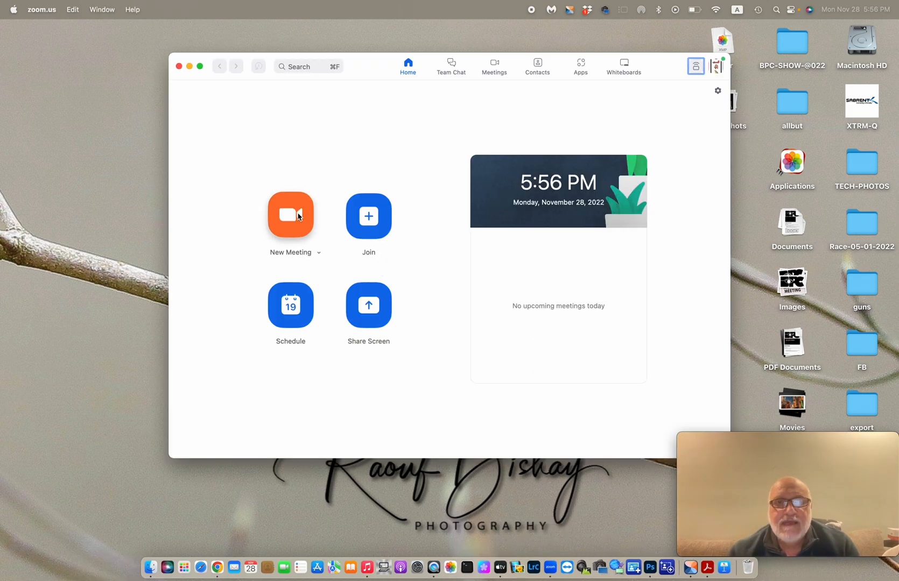
click(293, 222)
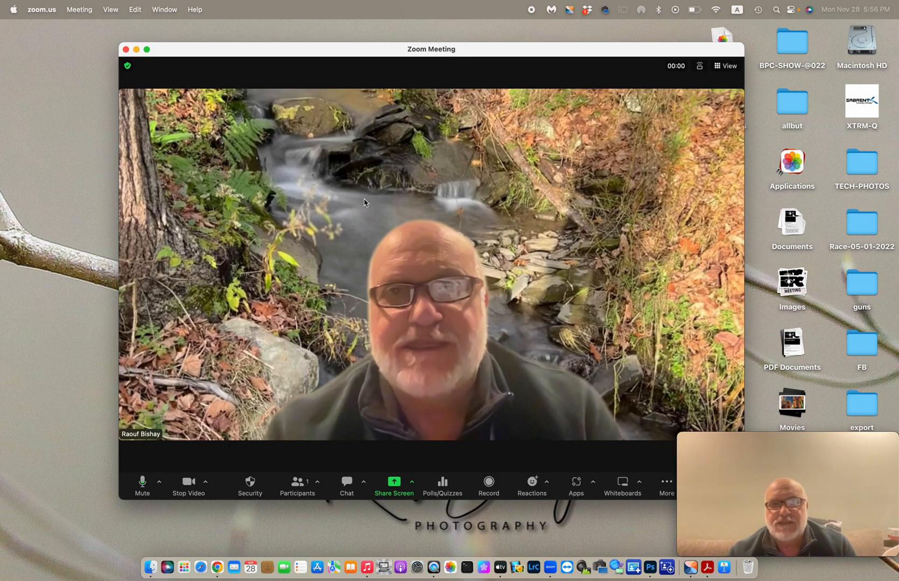
click(395, 483)
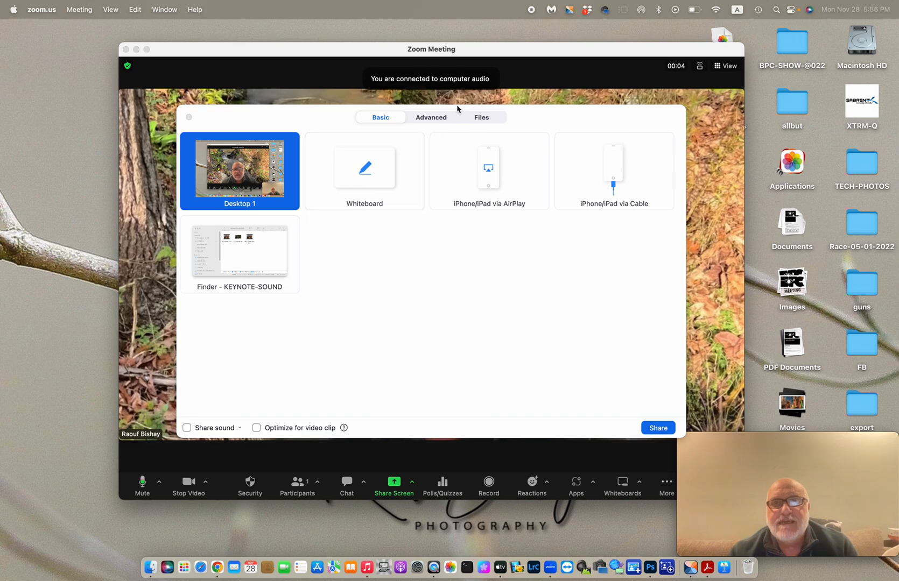
click(434, 119)
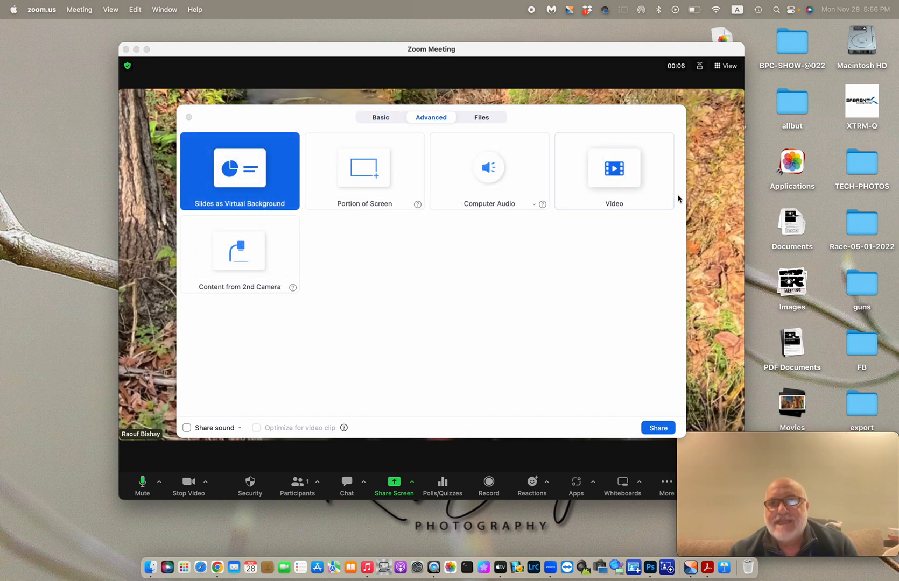
click(616, 175)
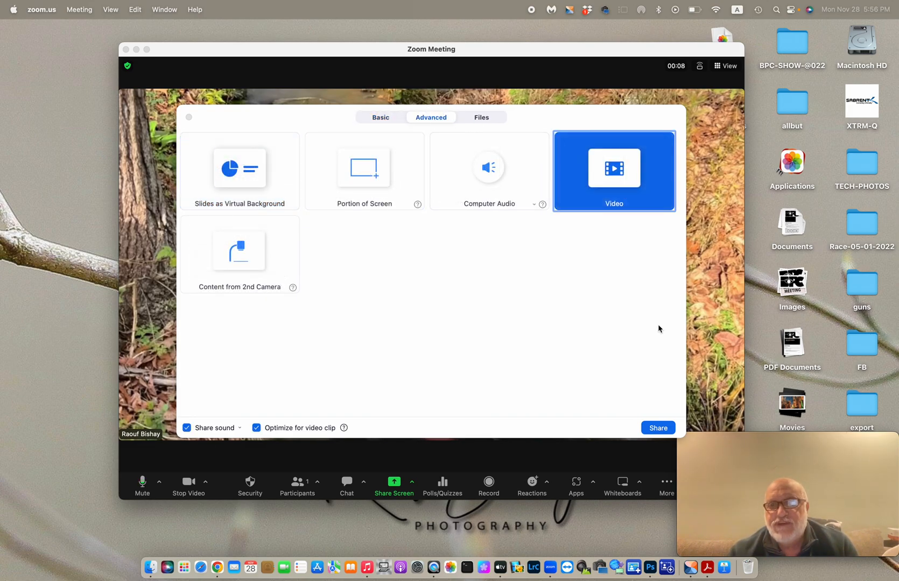
click(658, 428)
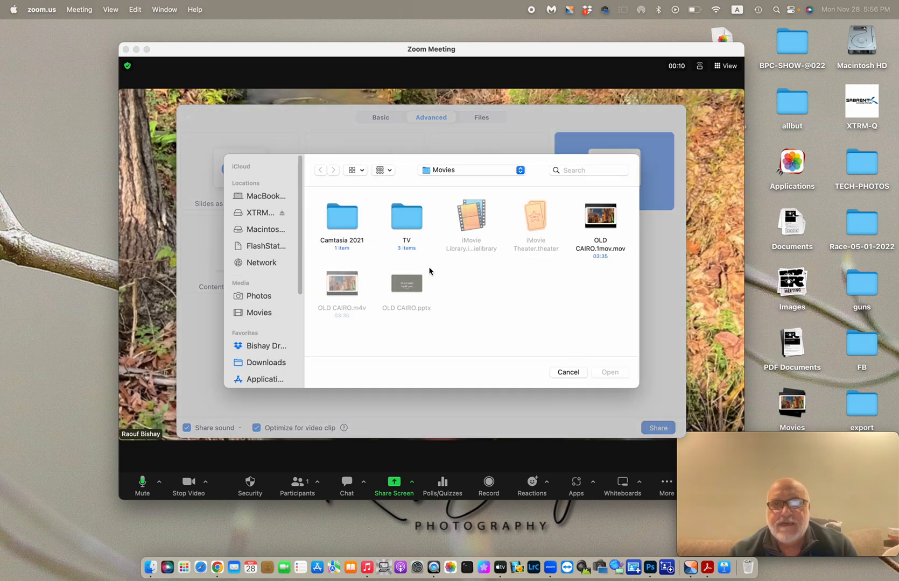
Step: Choose OLD CAIRO.mov from the KEYNOTE-SOUND folder inside TECH-PHOTOS on the Desktop as the video to share
scroll(245, 317, down, 5)
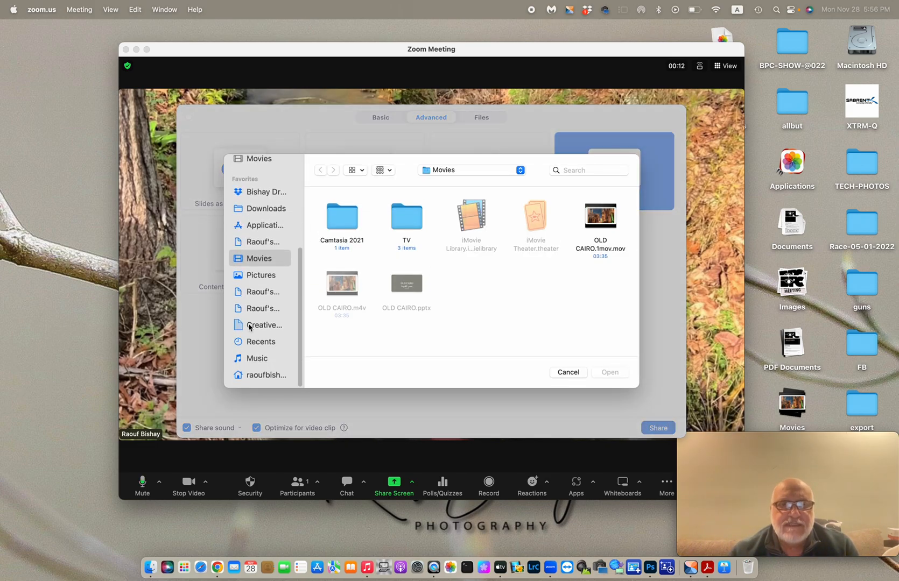
click(272, 377)
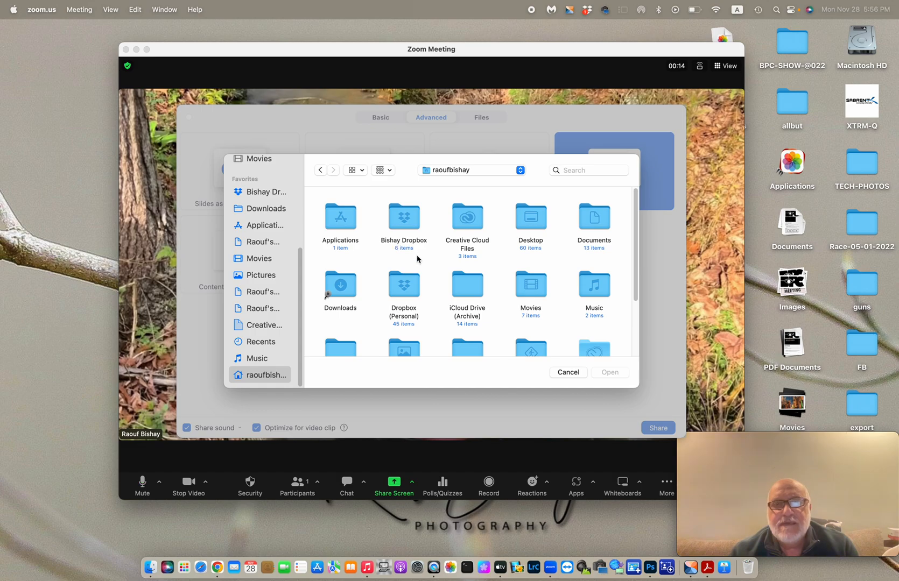
scroll(417, 259, down, 3)
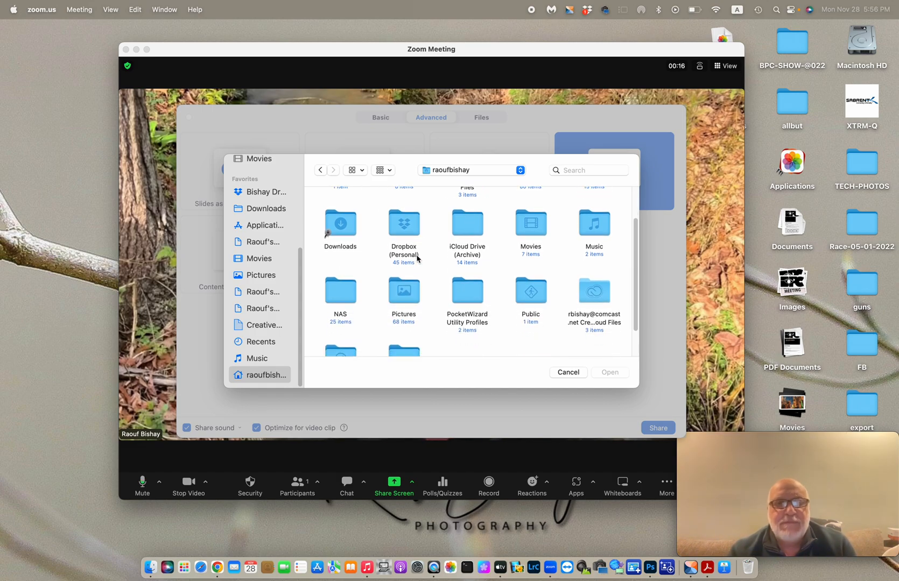
scroll(417, 259, down, 3)
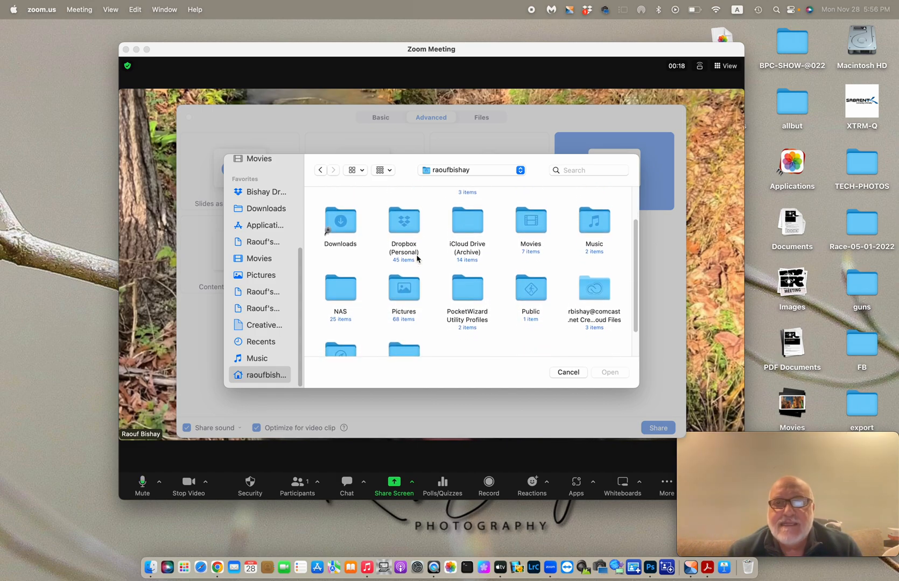
scroll(417, 259, up, 5)
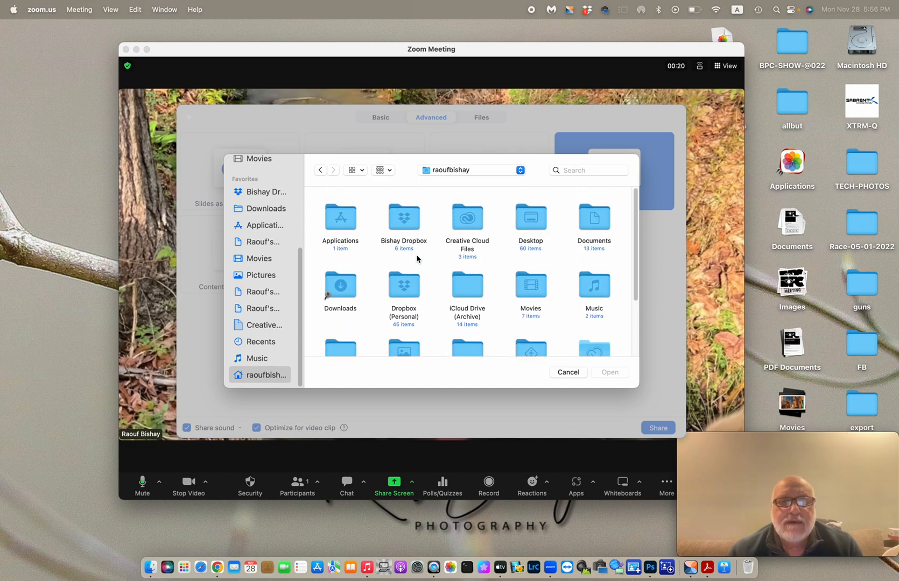
double_click(529, 220)
double_click(337, 218)
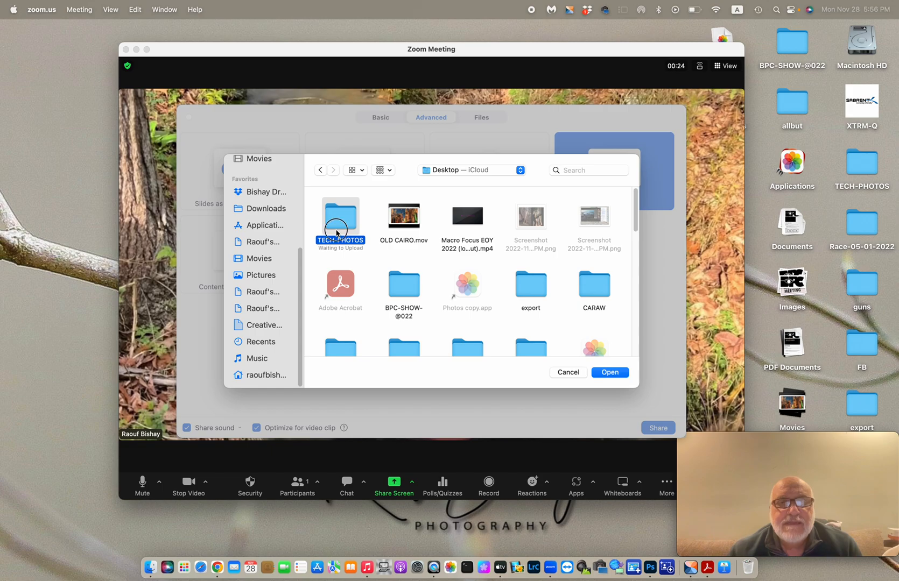
double_click(526, 218)
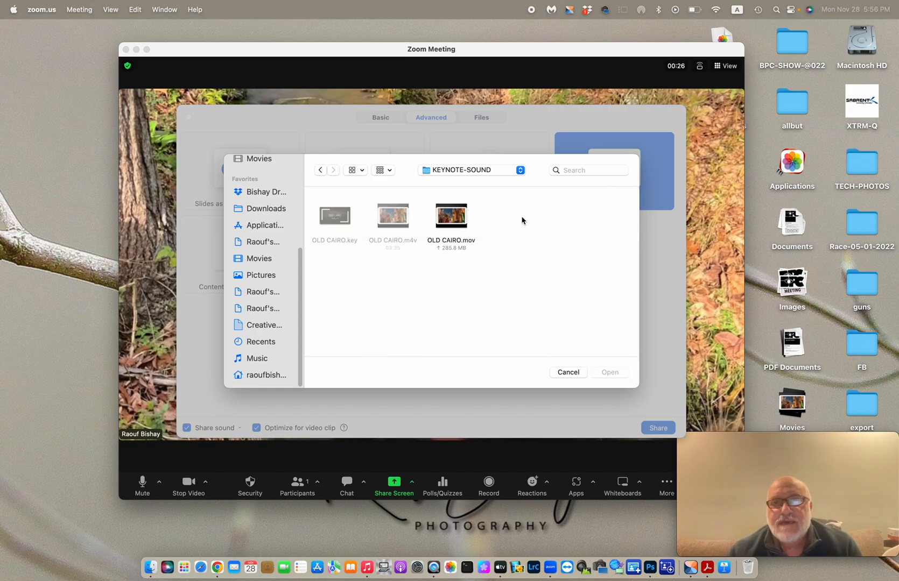
double_click(451, 216)
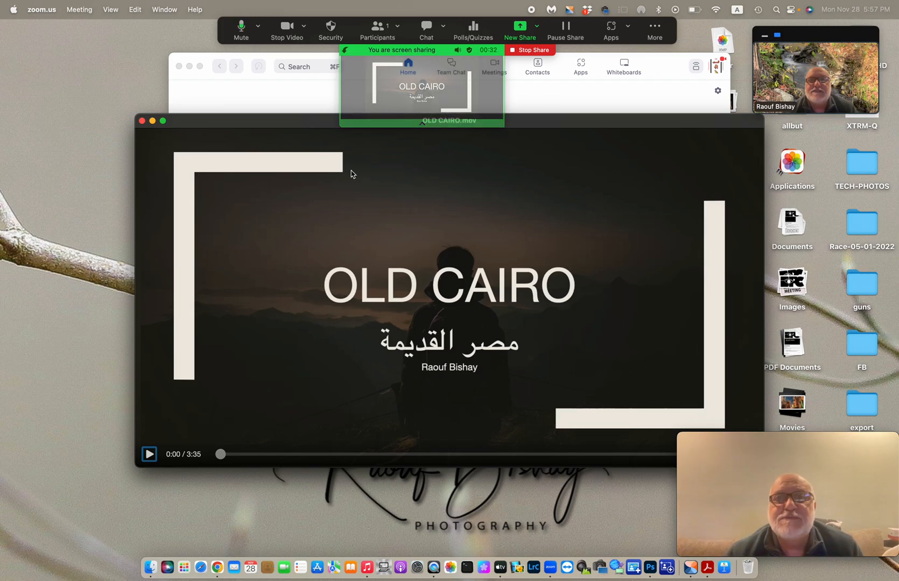
Step: Play the shared OLD CAIRO.mov and move its player window up so the playback controls are unobstructed
mouse_move(152, 126)
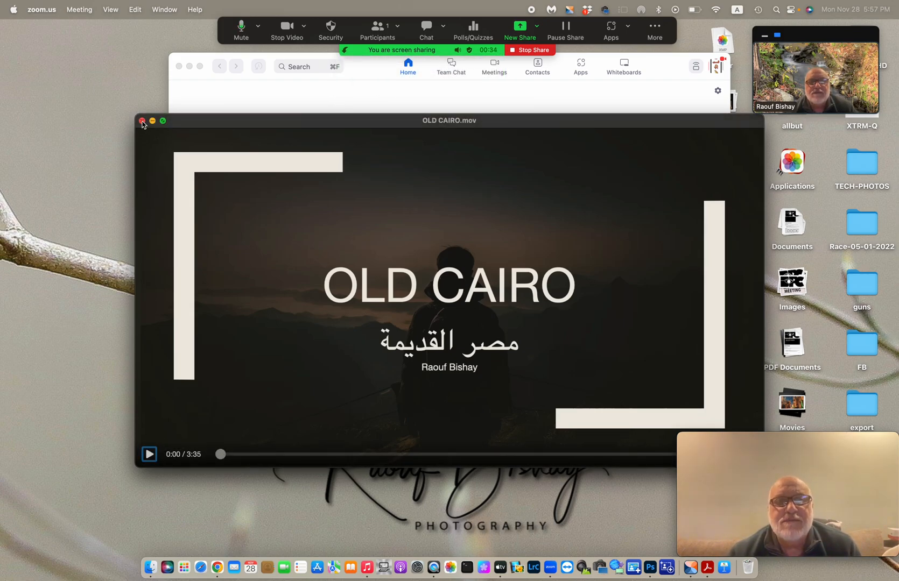
click(150, 455)
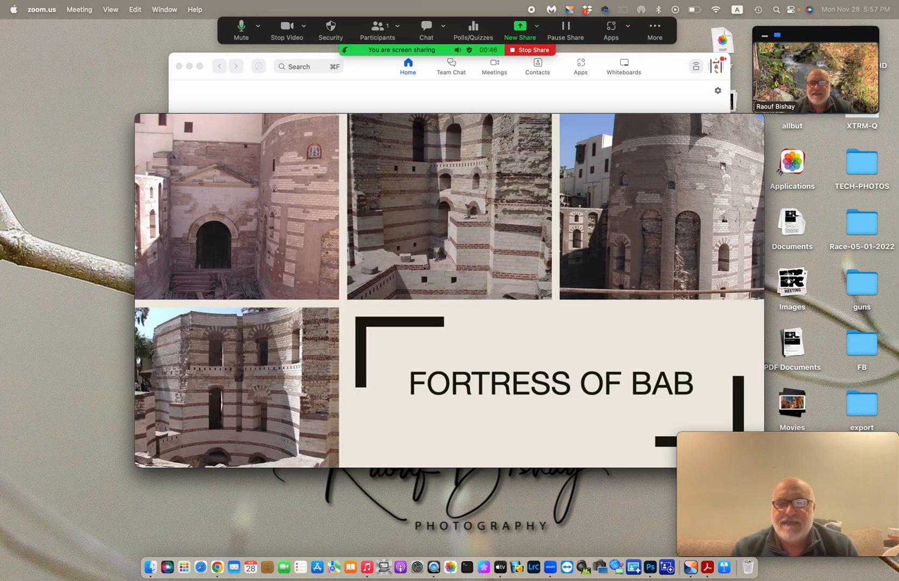
drag(219, 270, 269, 210)
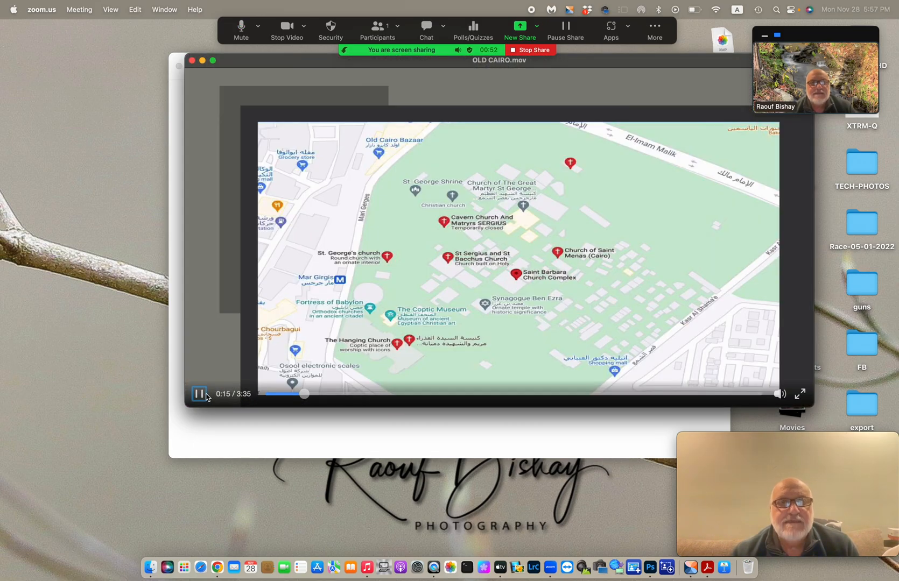
Step: Return the shared OLD CAIRO.mov from full screen, pause it, and close its player window to end the video share
double_click(206, 395)
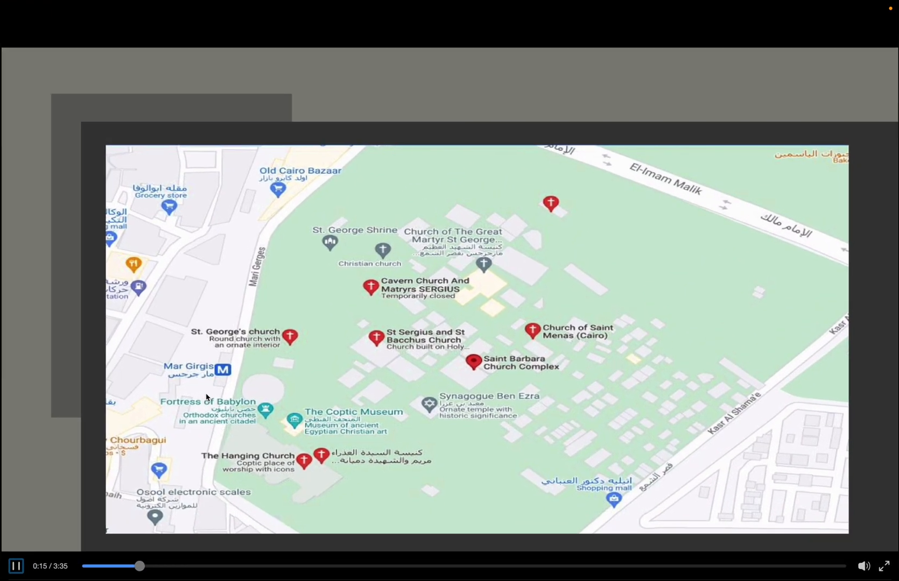
double_click(230, 252)
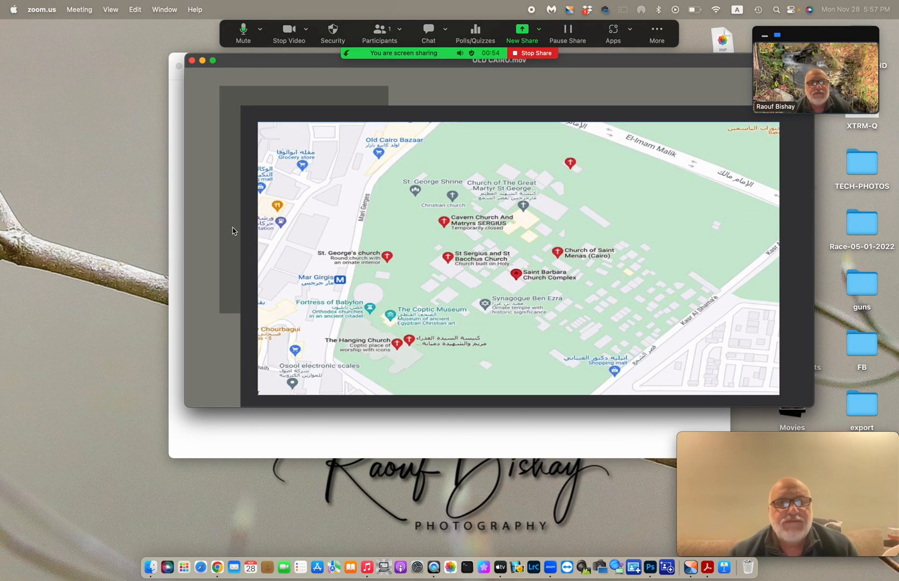
click(204, 395)
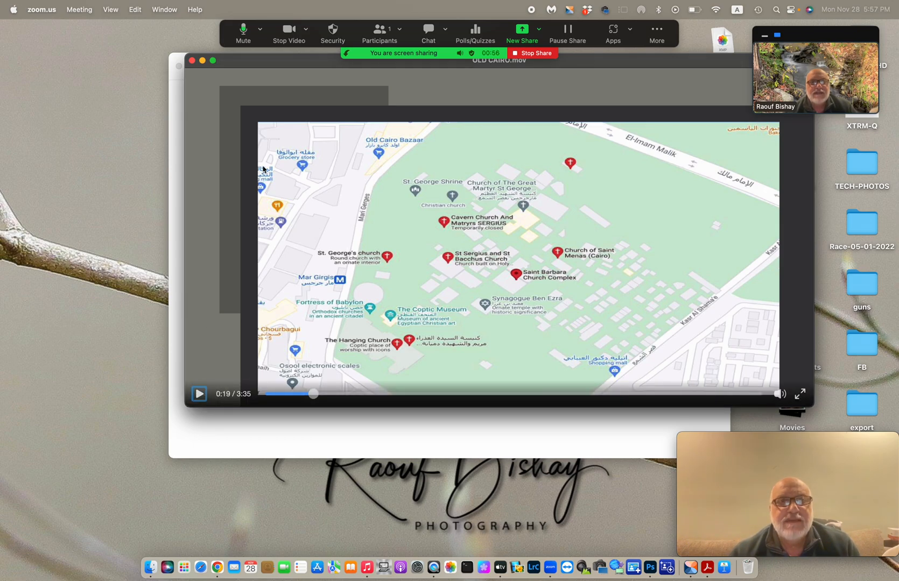
click(191, 62)
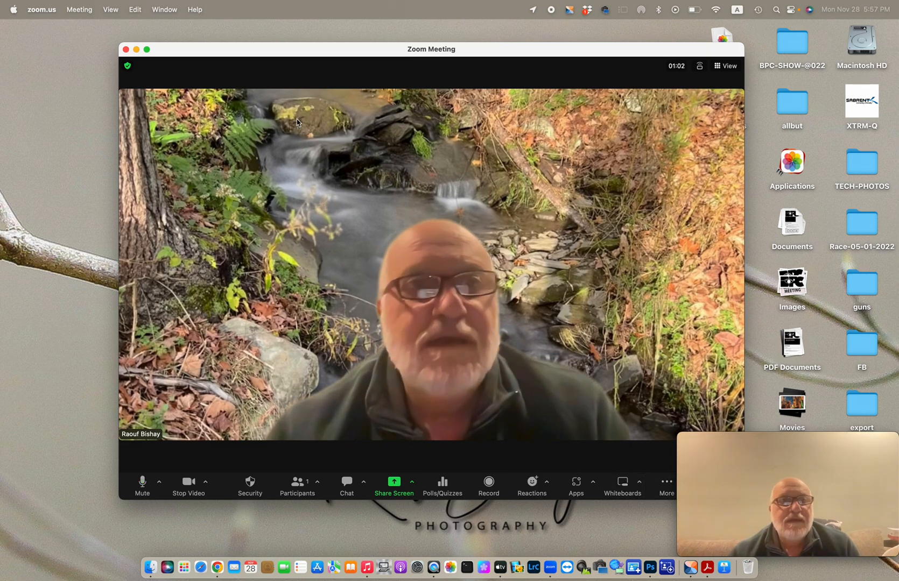
Step: End the Zoom meeting for all participants and rate the meeting experience as Great
click(126, 50)
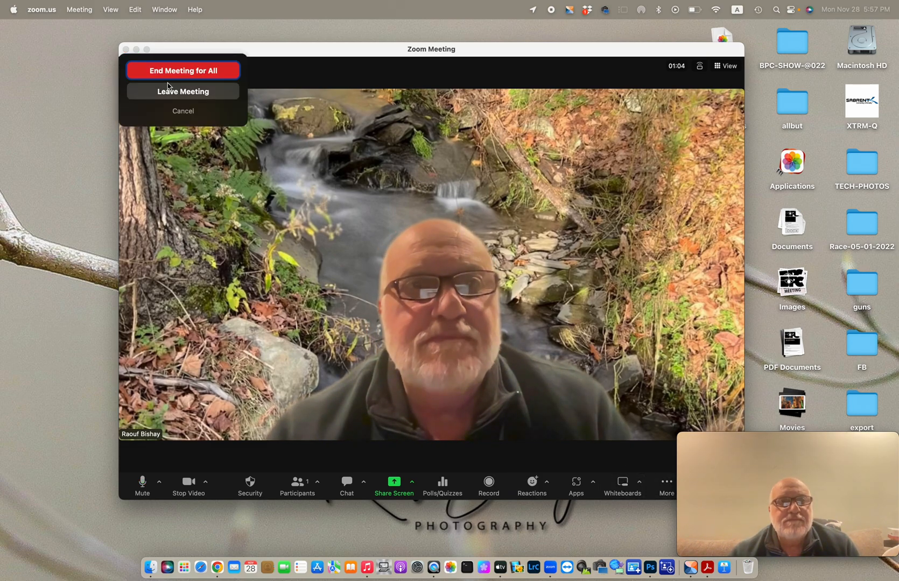
click(183, 70)
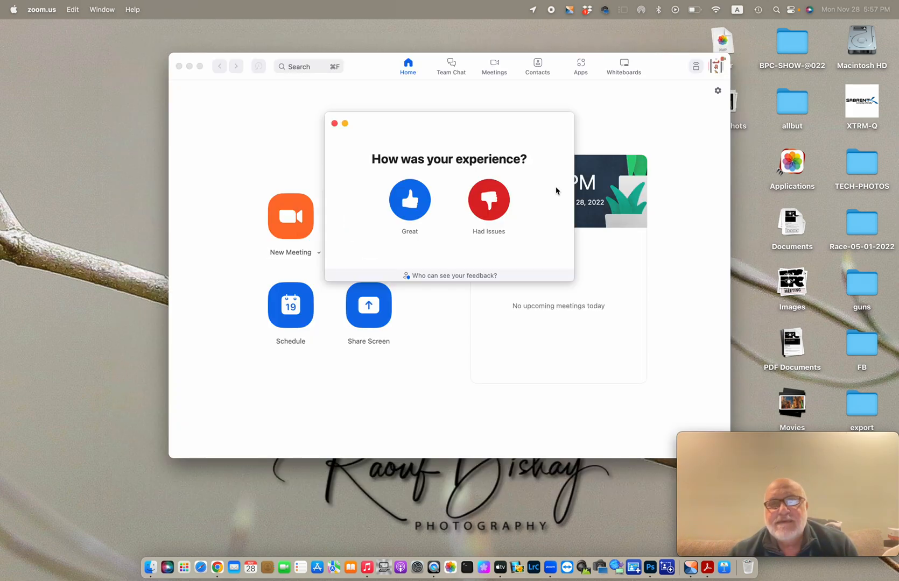
click(413, 199)
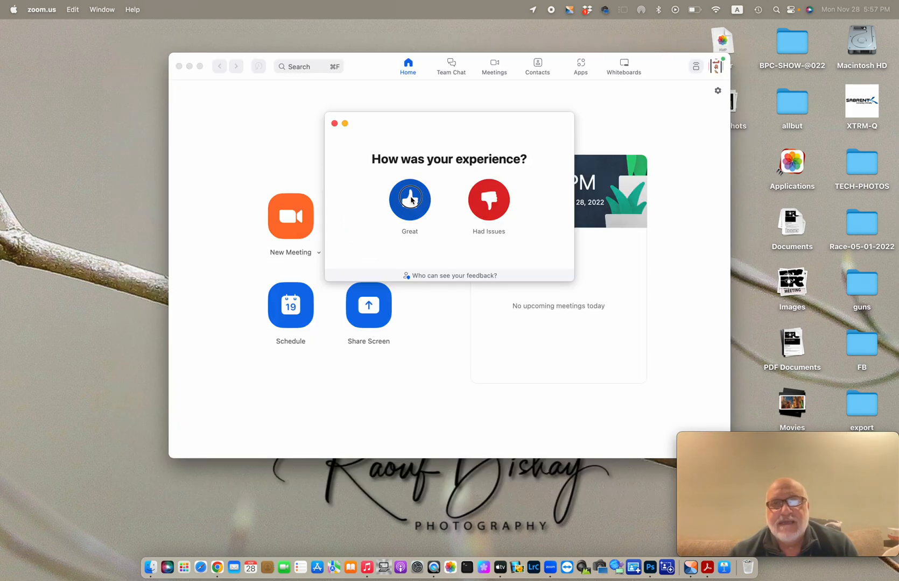
Step: Clear the desktop by closing the Zoom home window, the KEYNOTE-SOUND folder window and the Movie Recording window
click(179, 67)
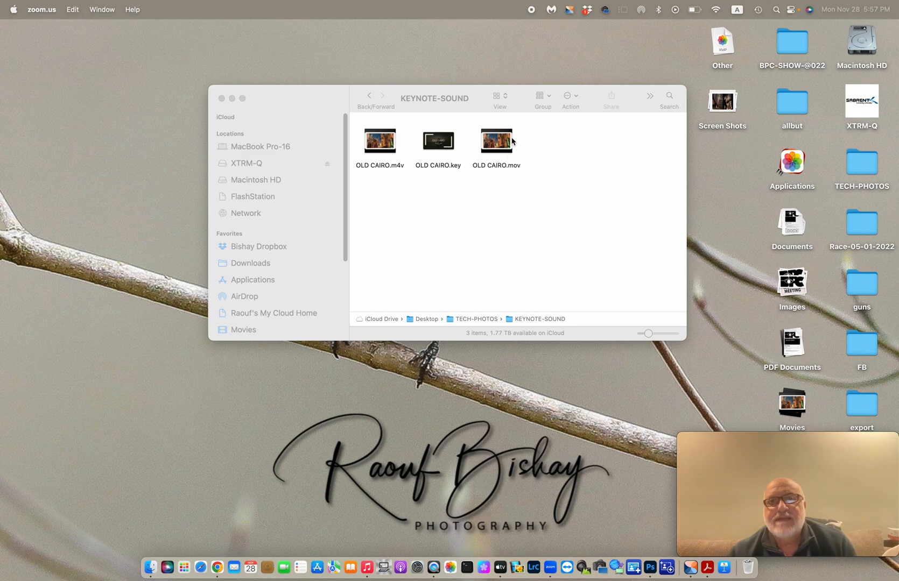
click(221, 98)
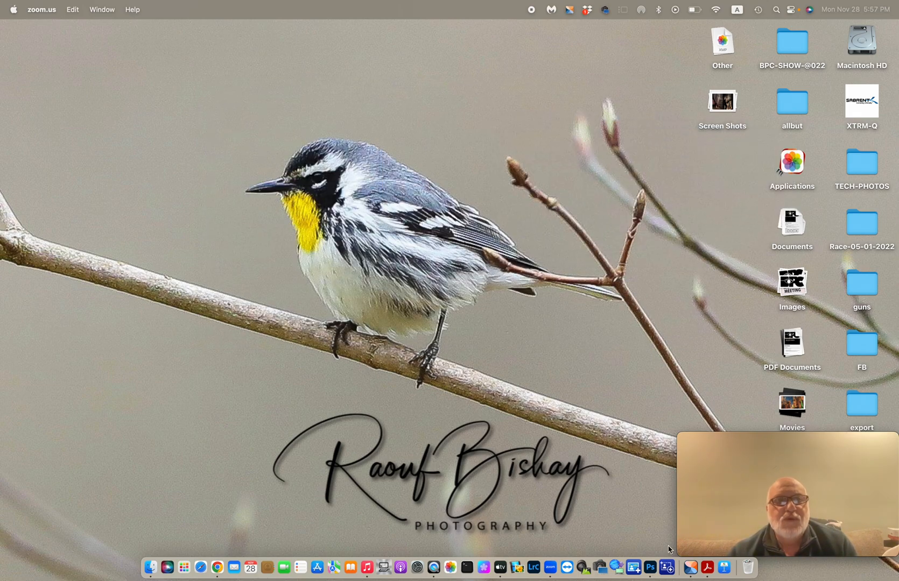
mouse_move(787, 517)
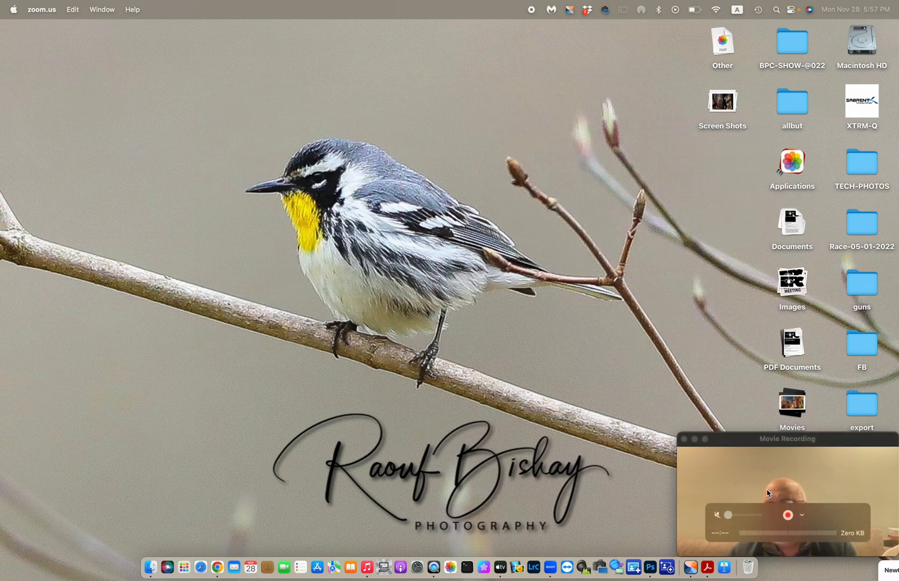
click(788, 516)
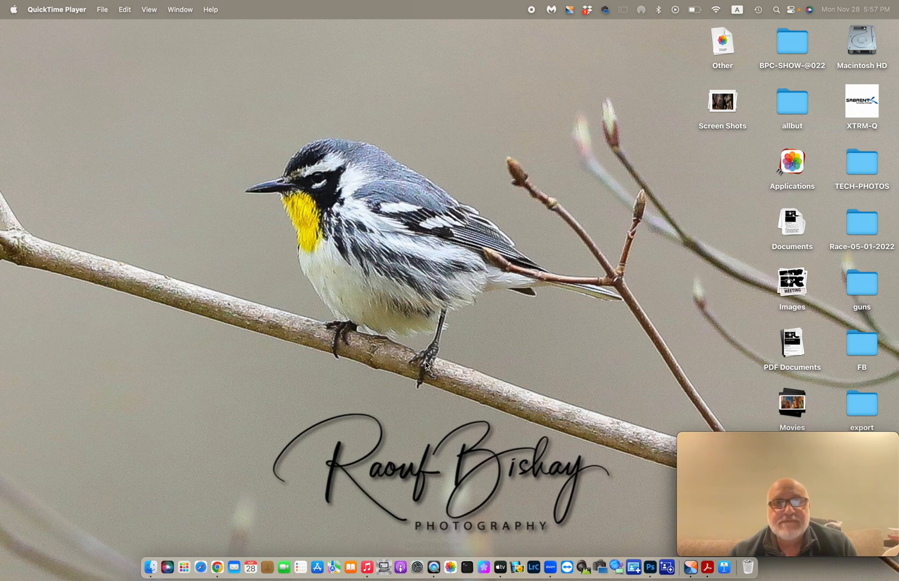
click(457, 399)
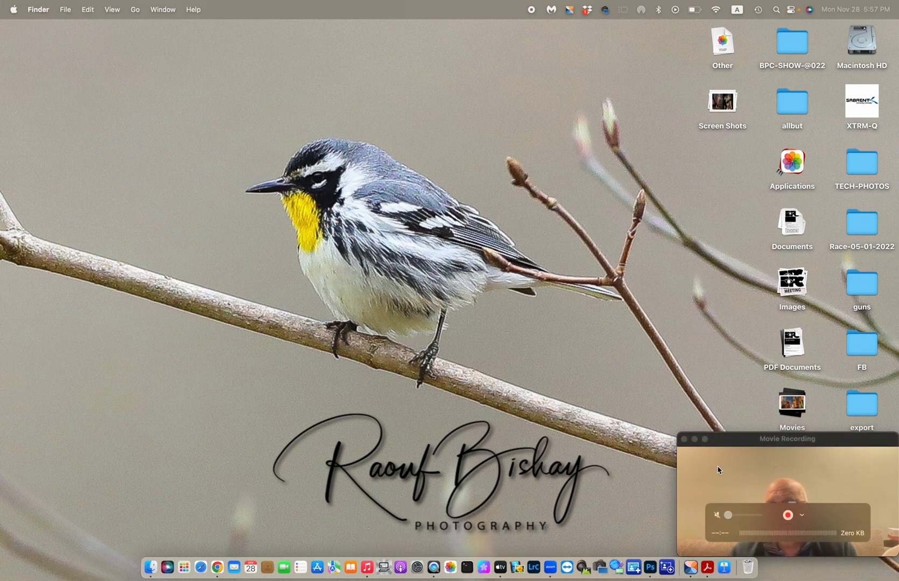
click(684, 439)
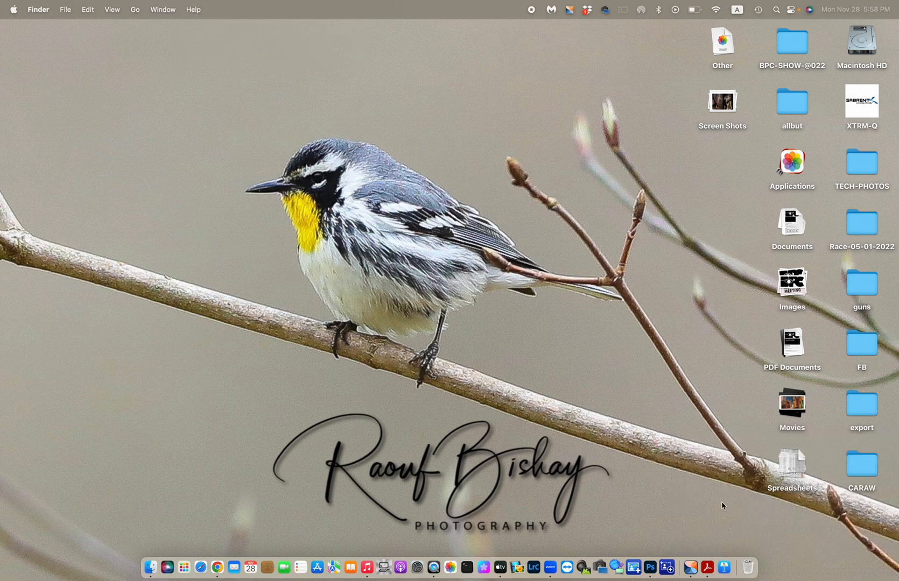
right_click(434, 569)
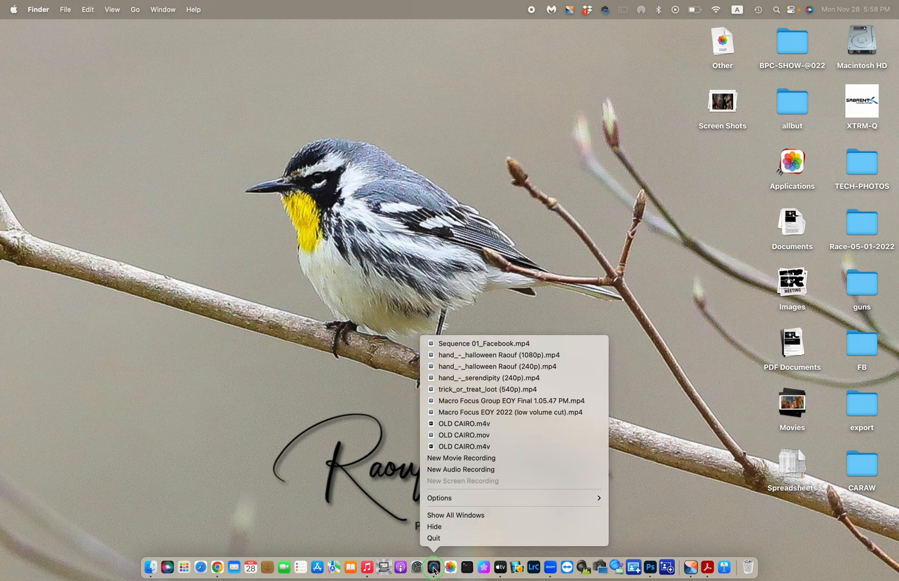
click(432, 537)
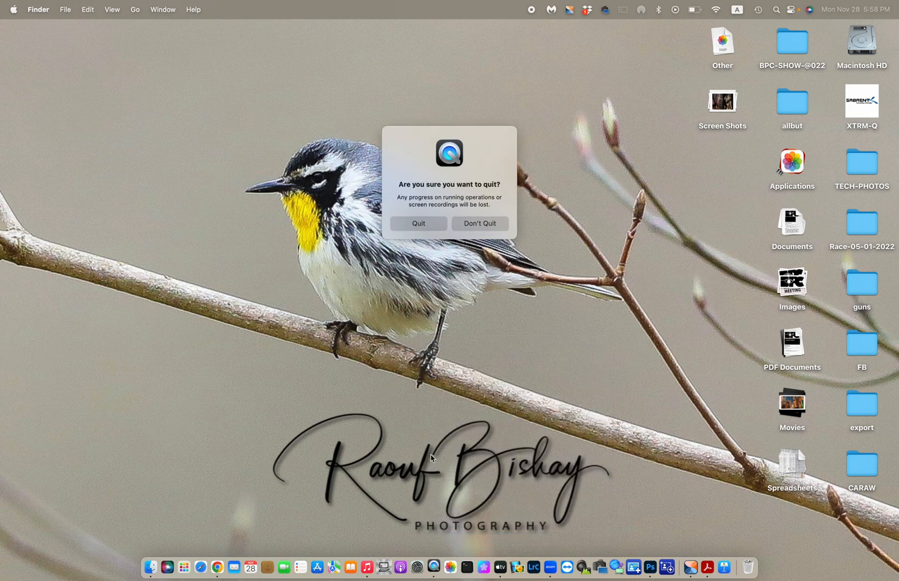
click(477, 223)
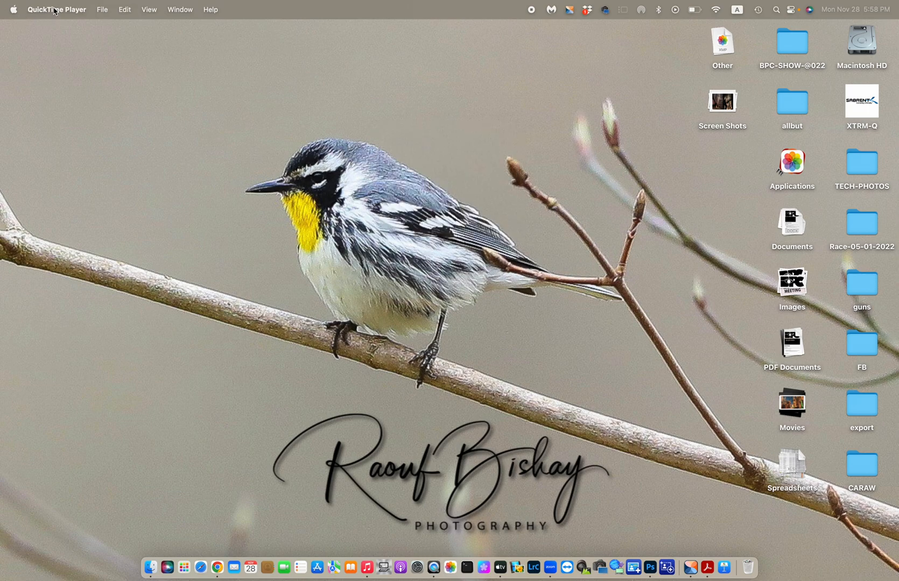
click(99, 10)
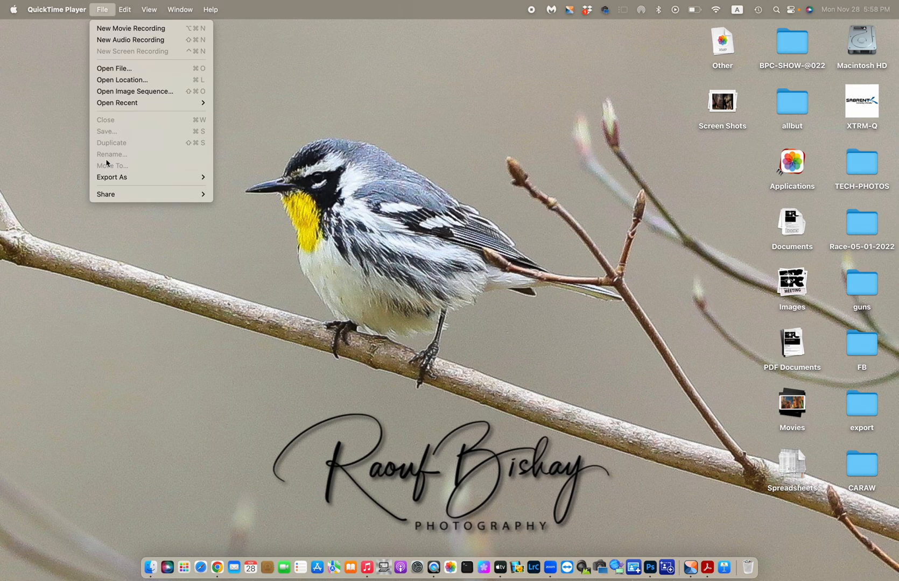
mouse_move(144, 8)
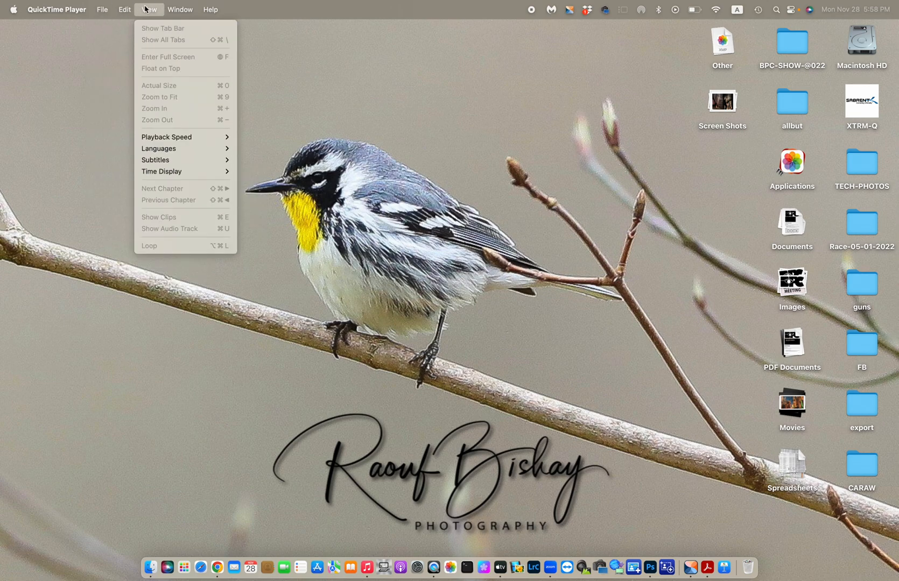